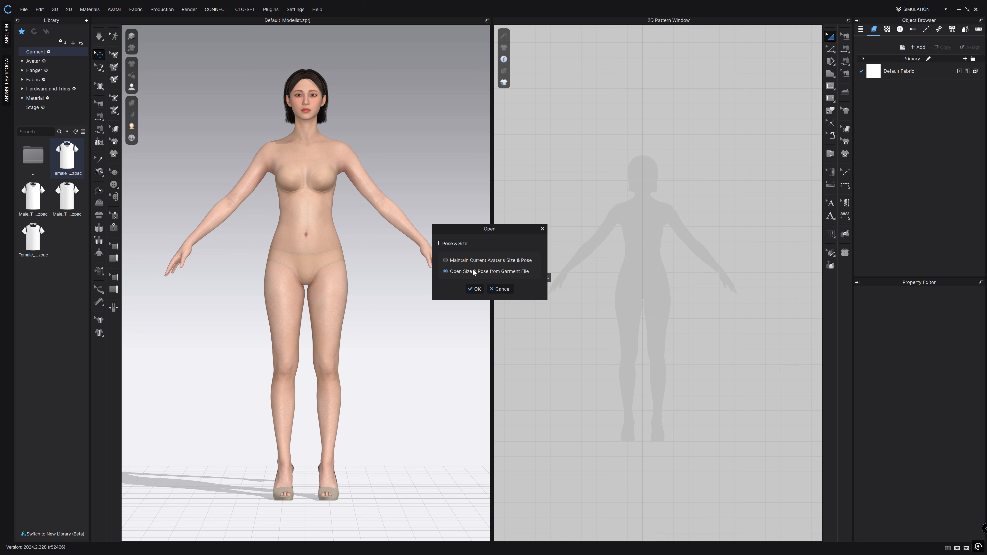
Load the female T-shirt with the size and pose from its garment file and simulate it until it drapes on the avatar.
click(475, 289)
mouse_move(430, 282)
right_down()
mouse_move(399, 267)
mouse_move(320, 273)
mouse_move(420, 268)
right_up()
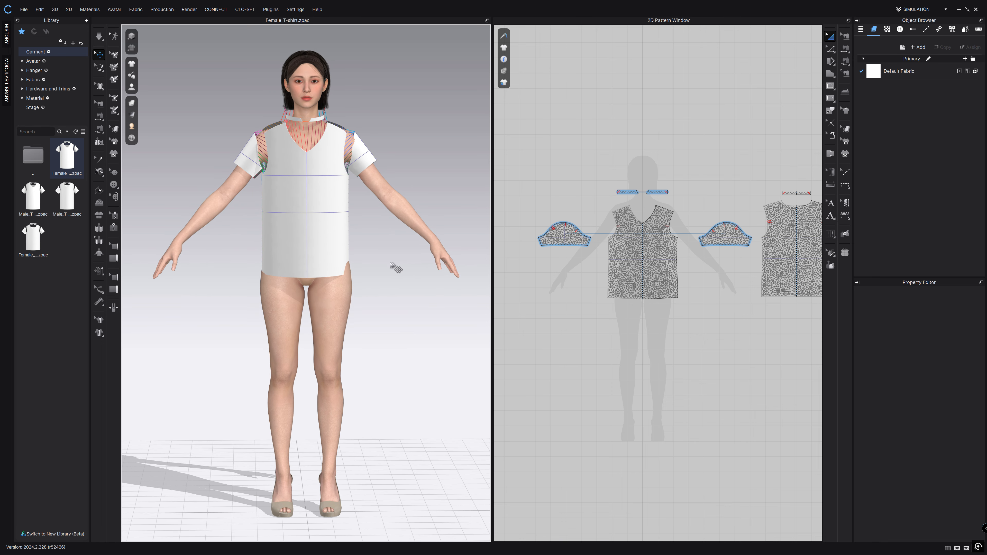
click(97, 40)
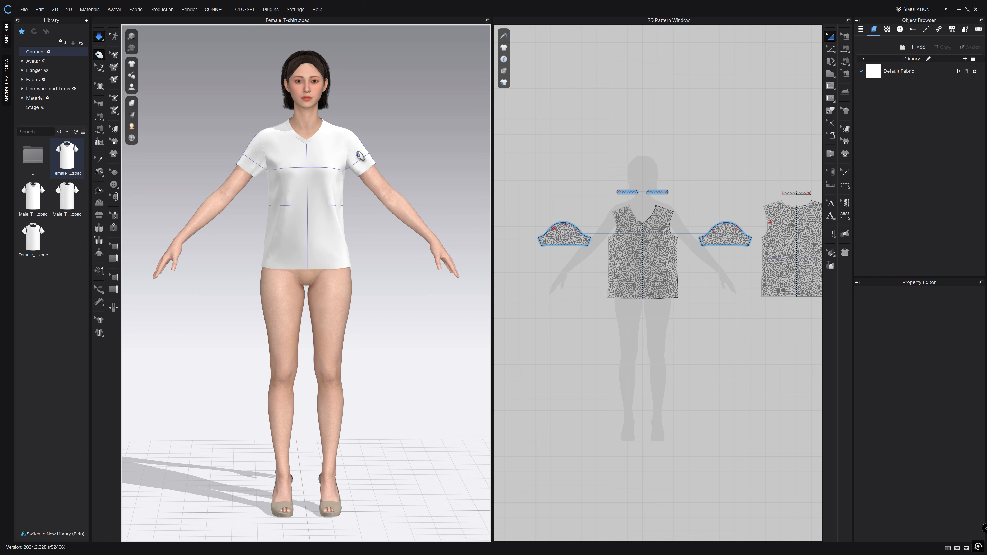
right_drag(351, 190, 233, 183)
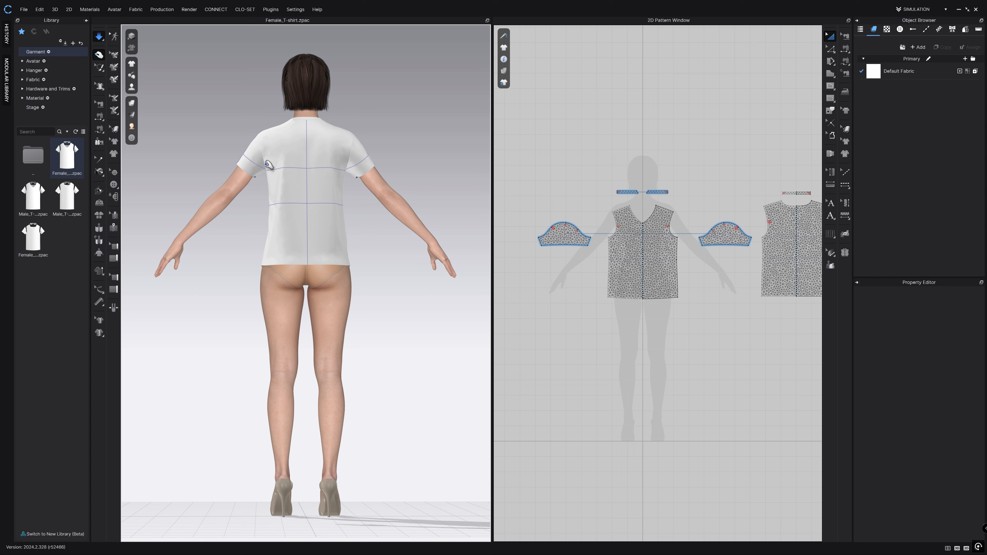
right_drag(361, 221, 476, 227)
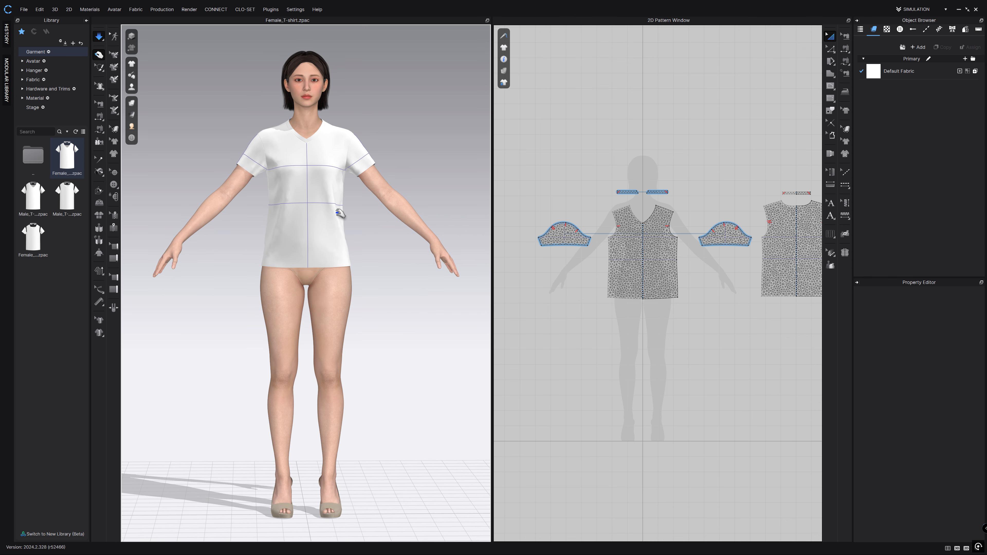
click(99, 37)
Add segment topstitches along both edges of the front pattern's V-neckline using the default topstitch.
scroll(388, 136, up, 3)
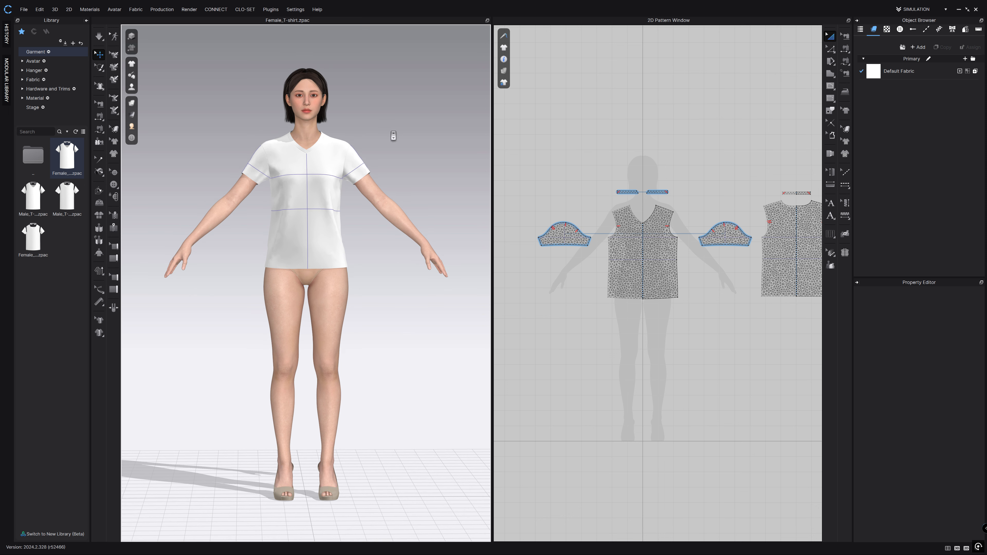
middle_drag(394, 128, 391, 200)
scroll(392, 194, up, 6)
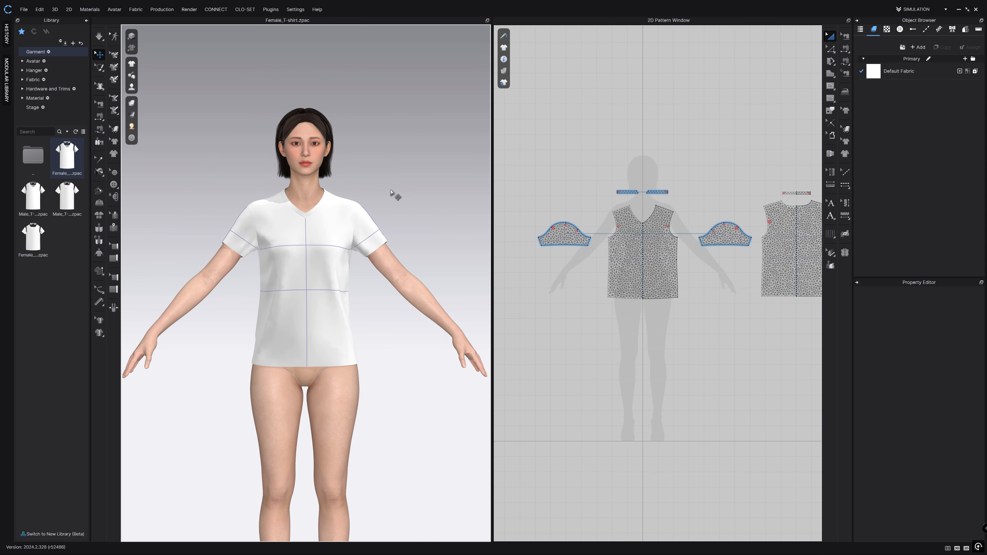
middle_drag(436, 175, 437, 180)
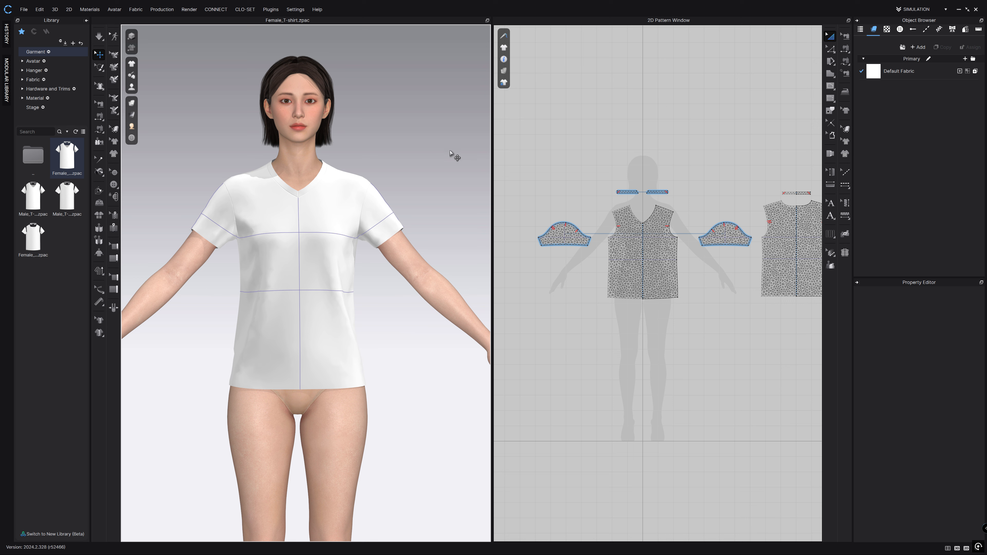
scroll(406, 152, up, 5)
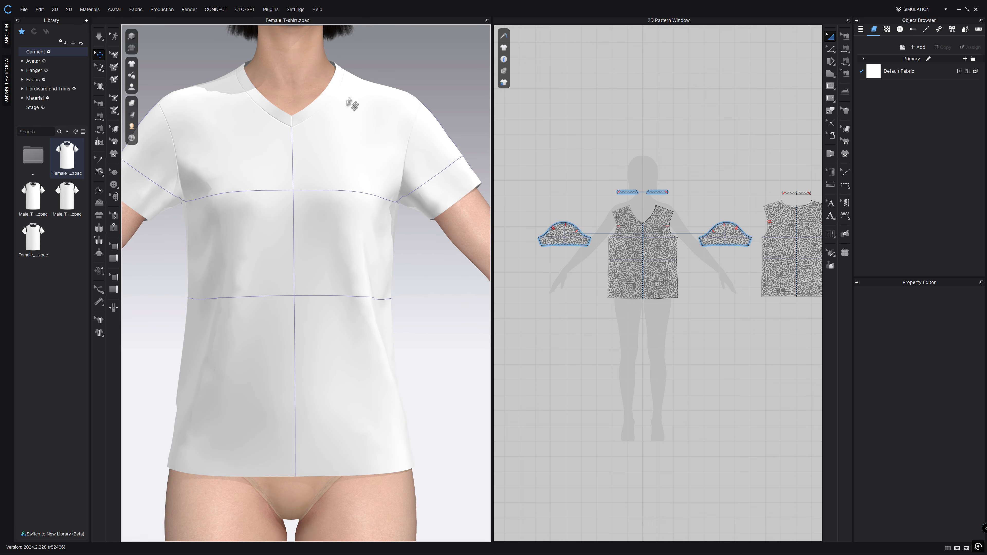
scroll(285, 265, up, 5)
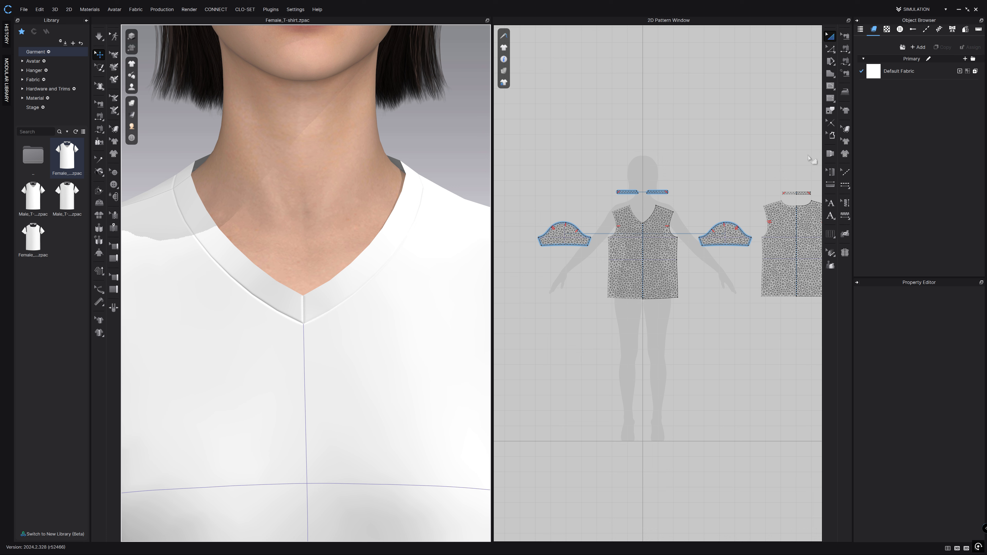
click(846, 185)
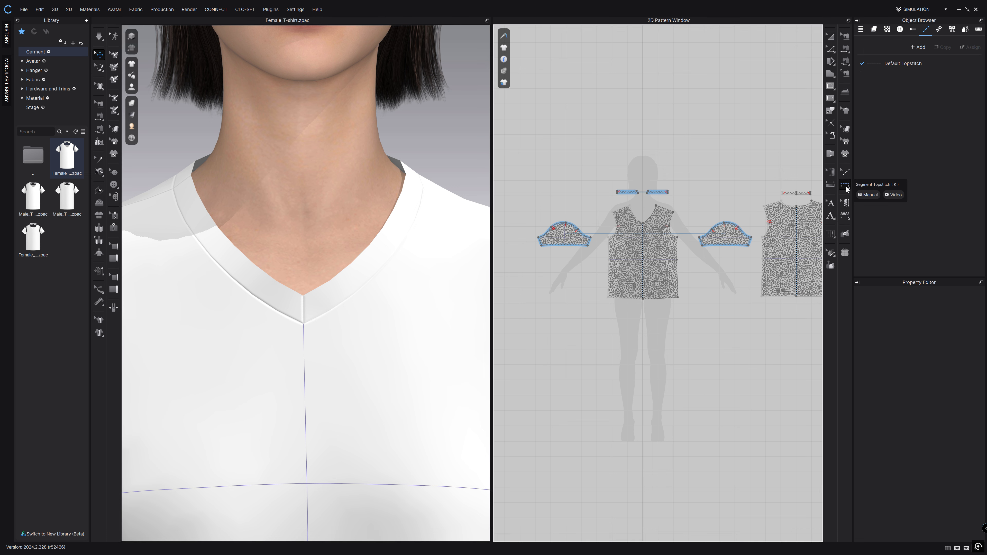
click(641, 222)
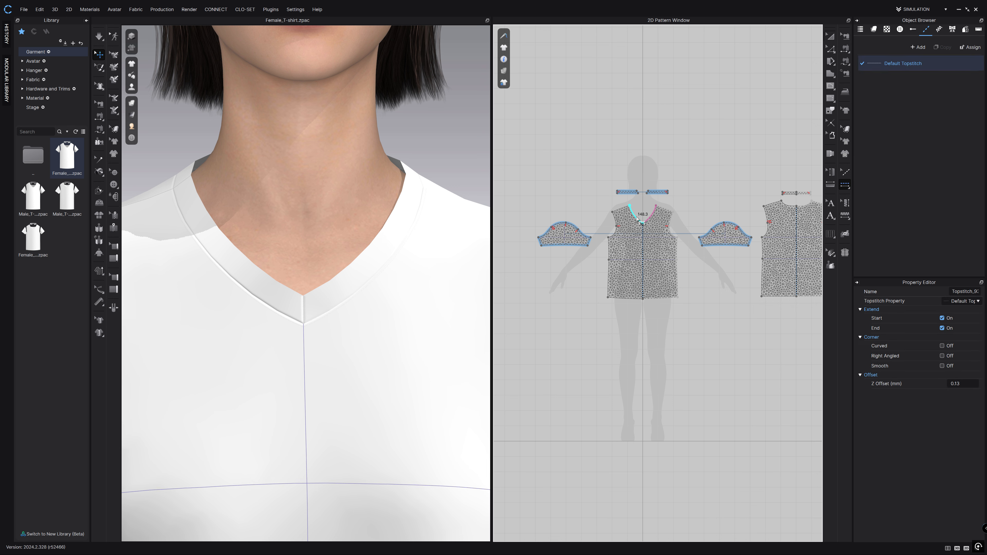
click(656, 220)
scroll(327, 323, up, 5)
scroll(331, 367, up, 2)
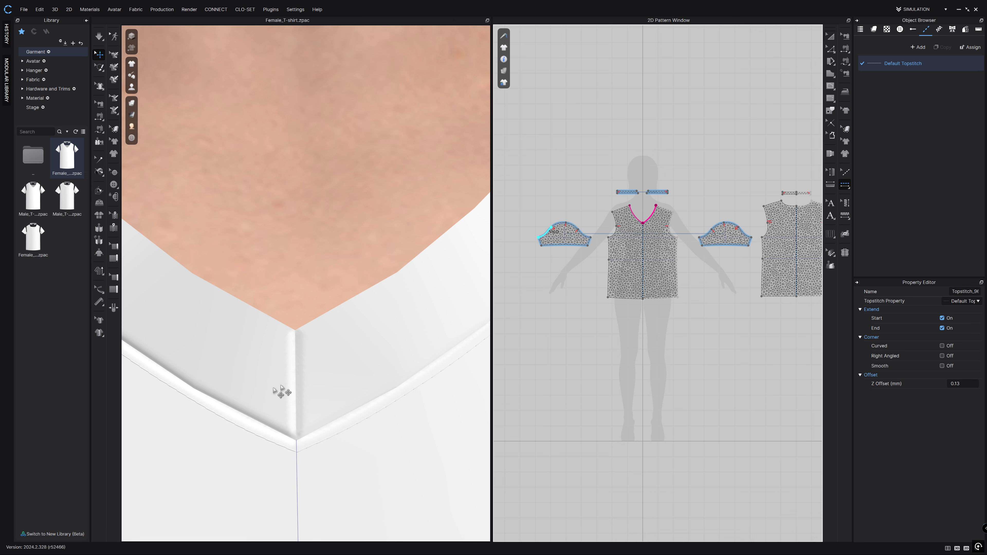
scroll(304, 375, down, 5)
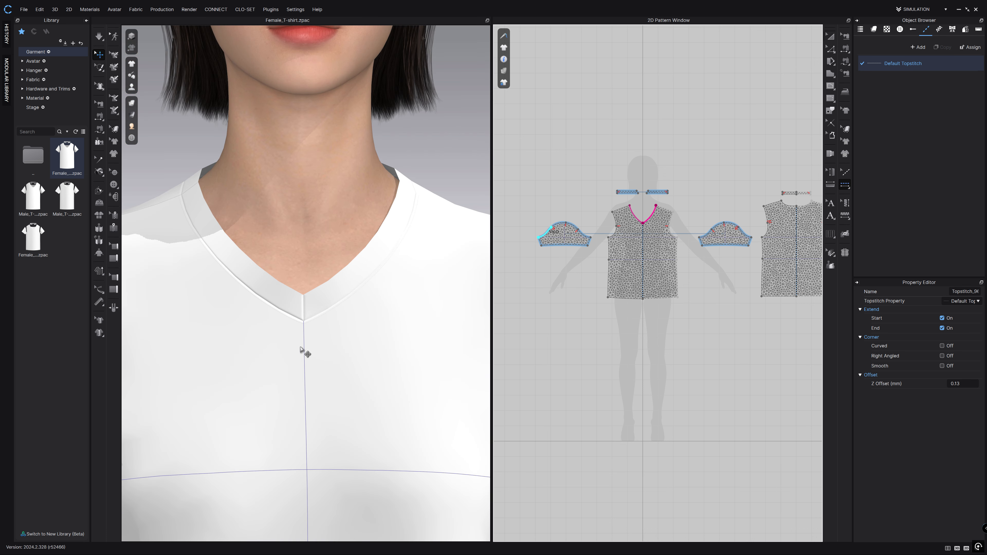
scroll(299, 345, down, 2)
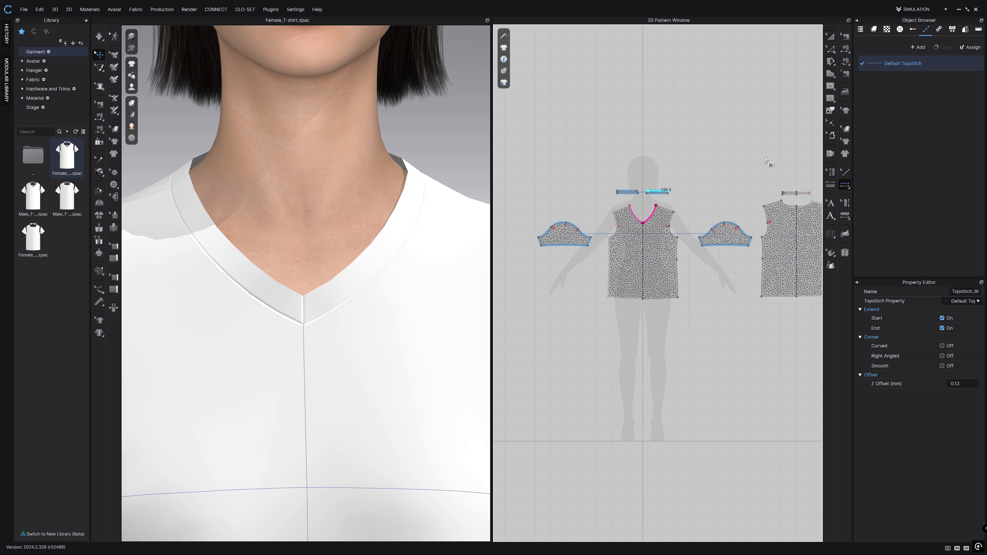
Set the default topstitch's space to 1.0 mm and its thread thickness to 400 Tex.
click(911, 64)
click(903, 65)
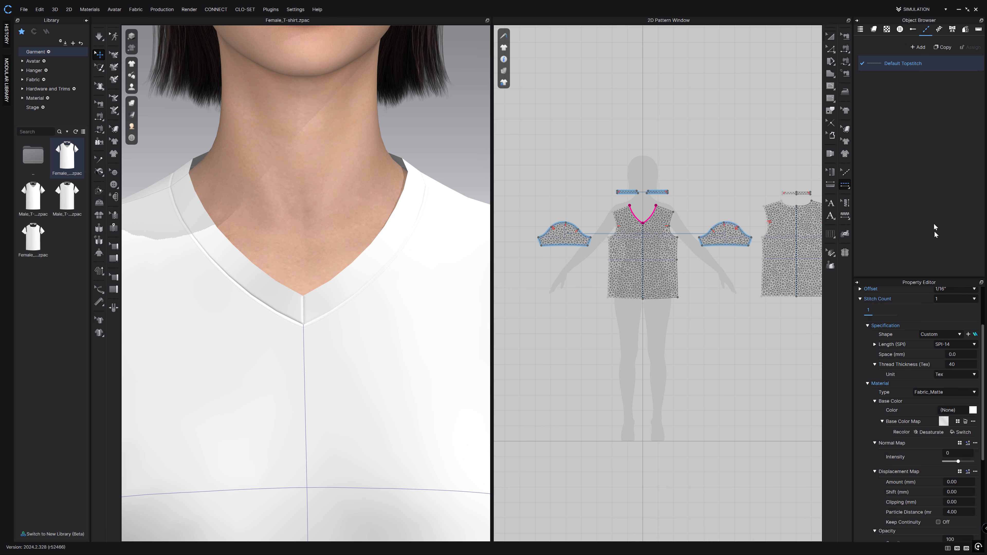
scroll(919, 389, down, 3)
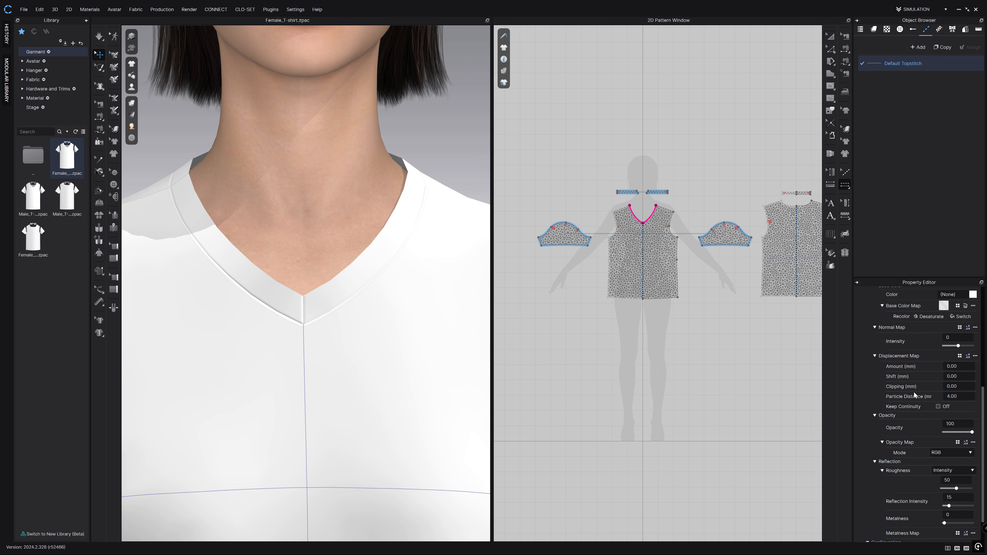
scroll(913, 392, up, 5)
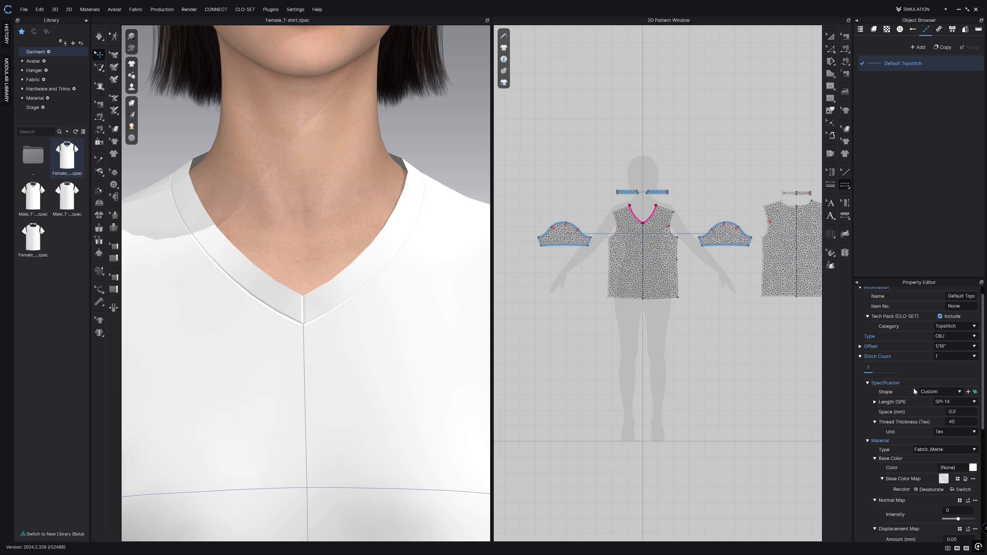
scroll(890, 383, down, 1)
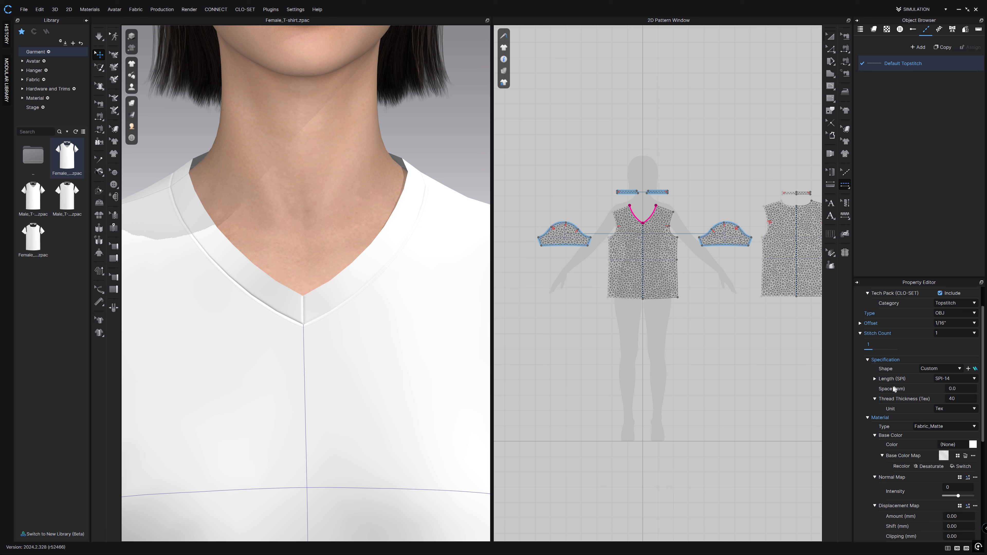
drag(948, 389, 957, 389)
text(1)
key(Return)
click(966, 400)
text(400)
key(Return)
scroll(324, 331, up, 5)
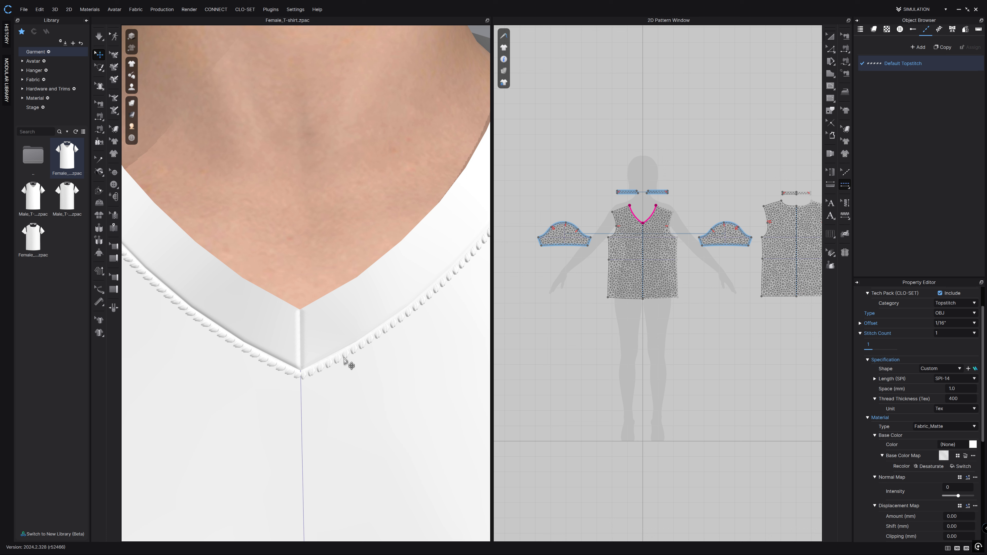
scroll(414, 327, down, 3)
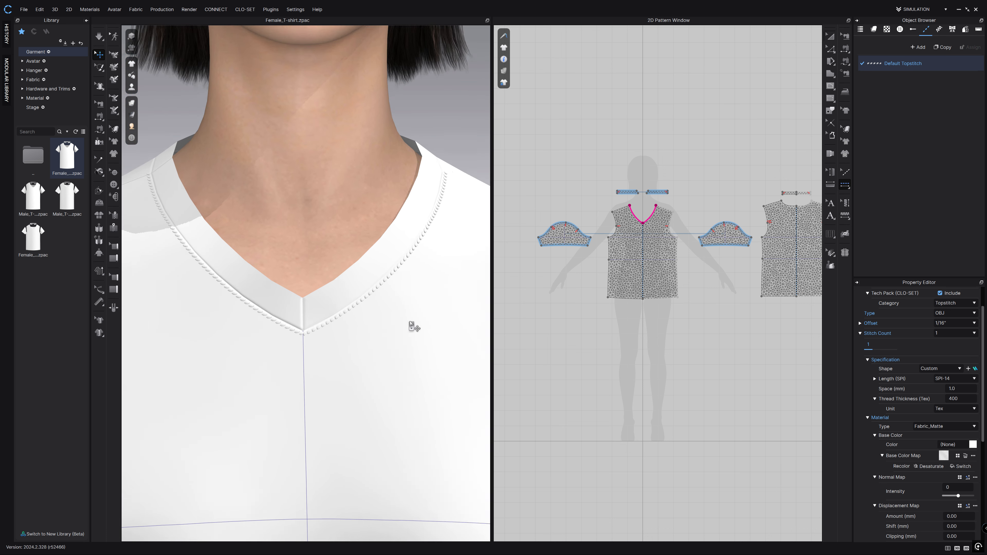
scroll(414, 326, down, 3)
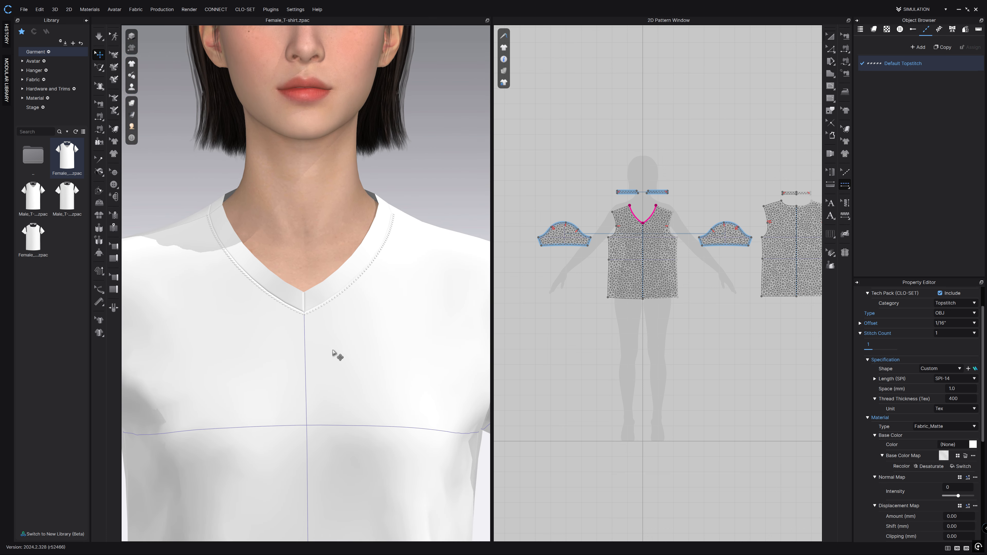
scroll(333, 353, down, 5)
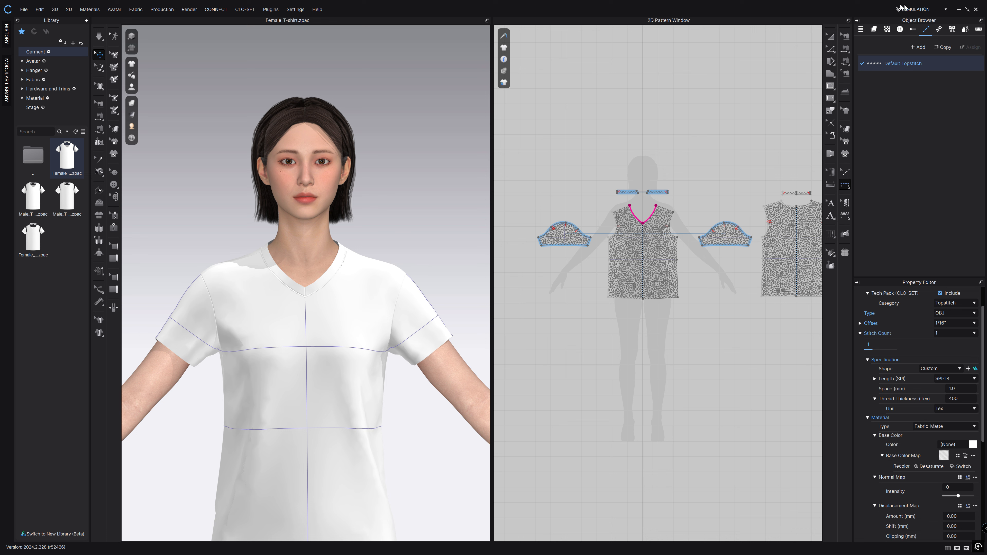
Reset the garment's UVs to the 2D arrangement in the UV Editor workspace and return to the Simulation workspace.
click(919, 10)
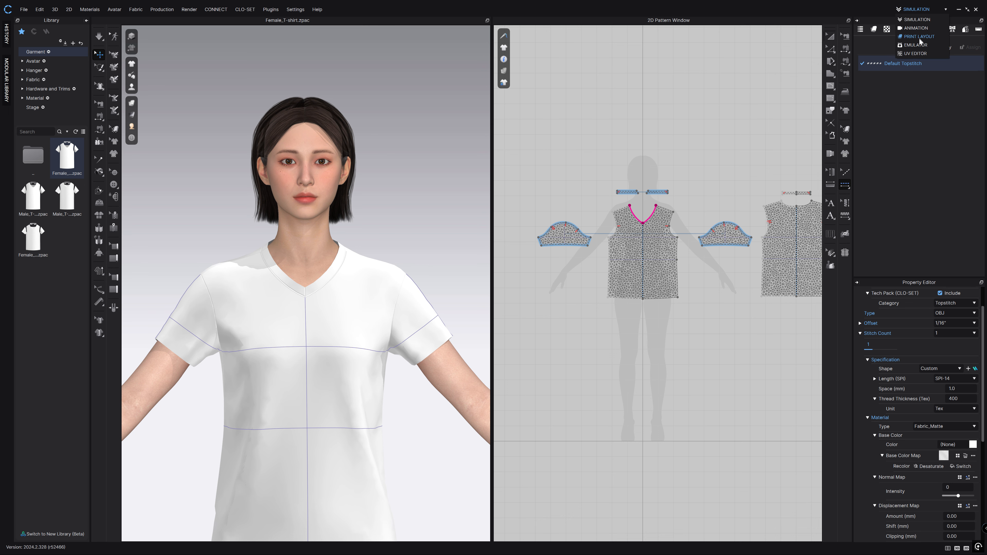
click(924, 54)
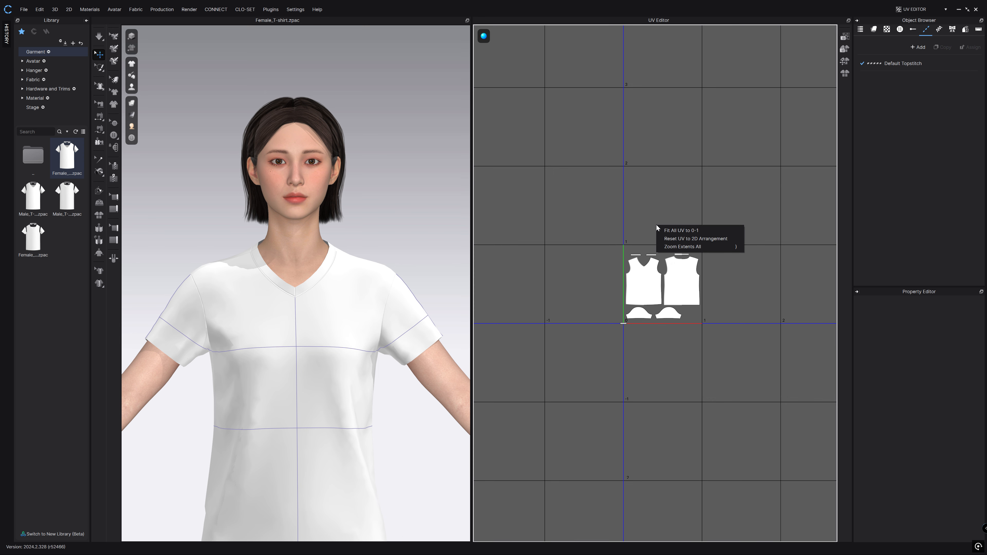
right_click(667, 190)
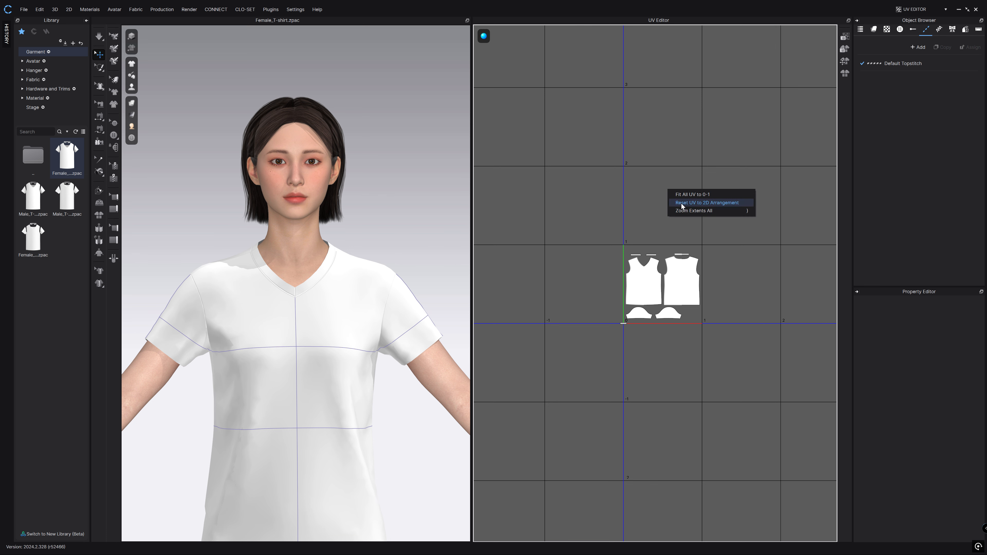
click(714, 203)
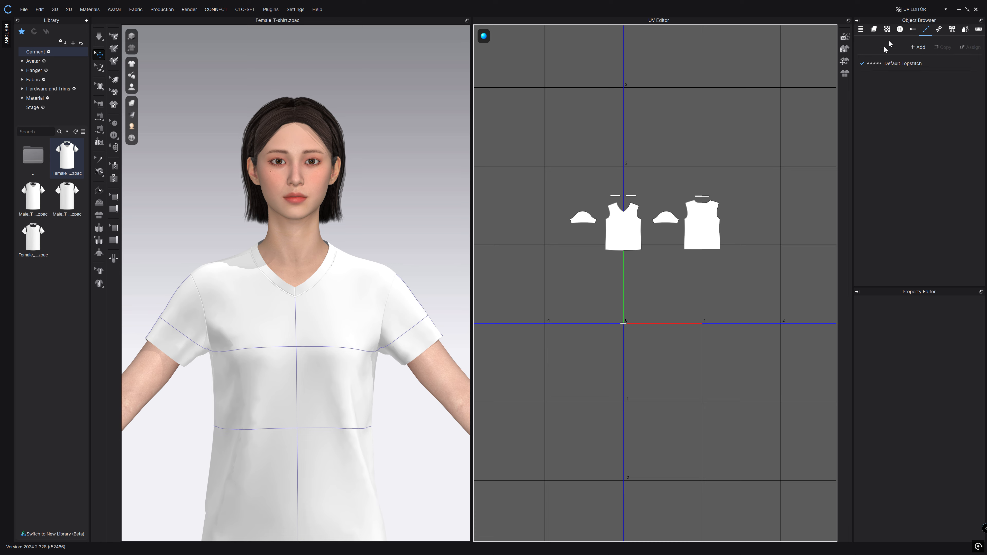
click(913, 9)
click(917, 20)
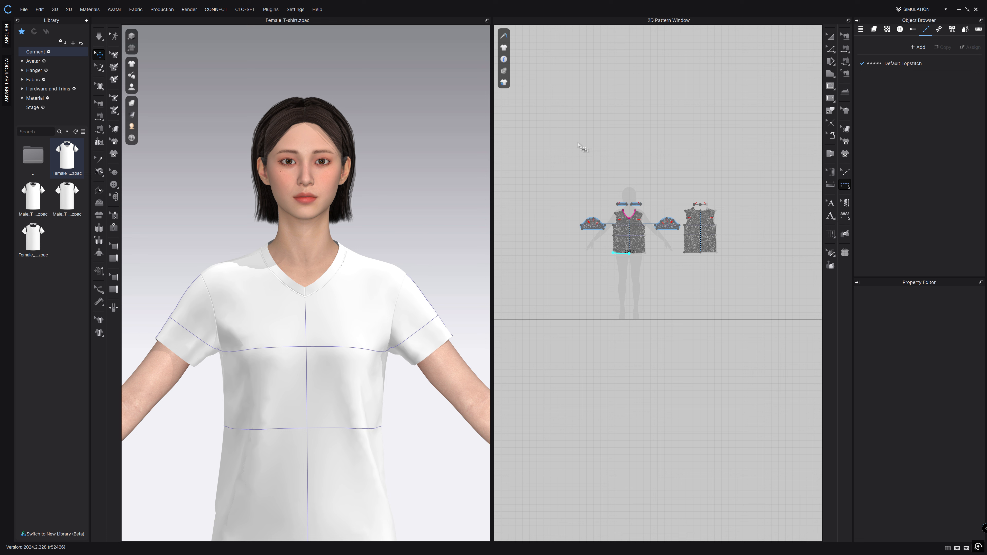
Export all patterns as t-shirt_unwelded.obj in CLO-TShirt, as thin multiple objects with 2048-pixel unified UV coordinates, scaled in cm (DAZ Studio).
click(24, 10)
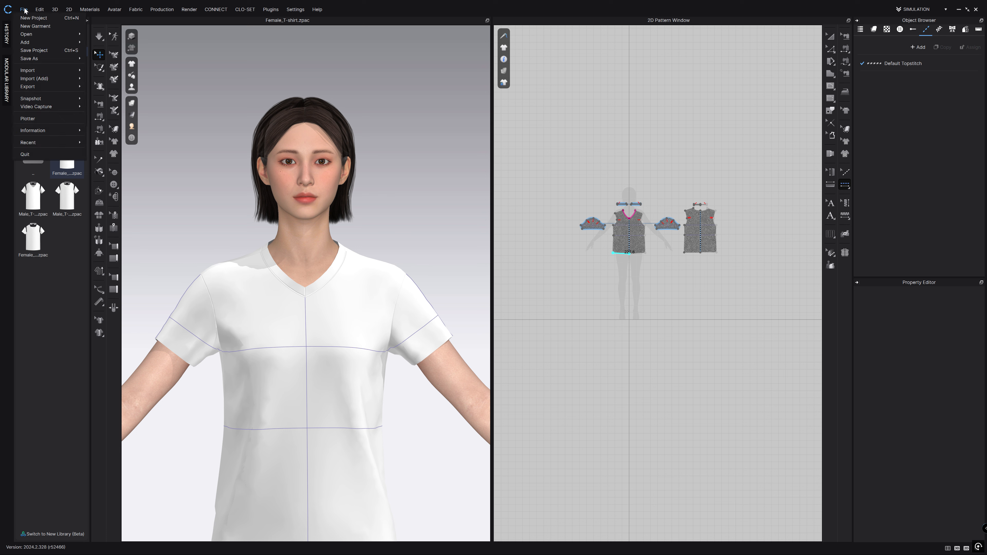
mouse_move(46, 86)
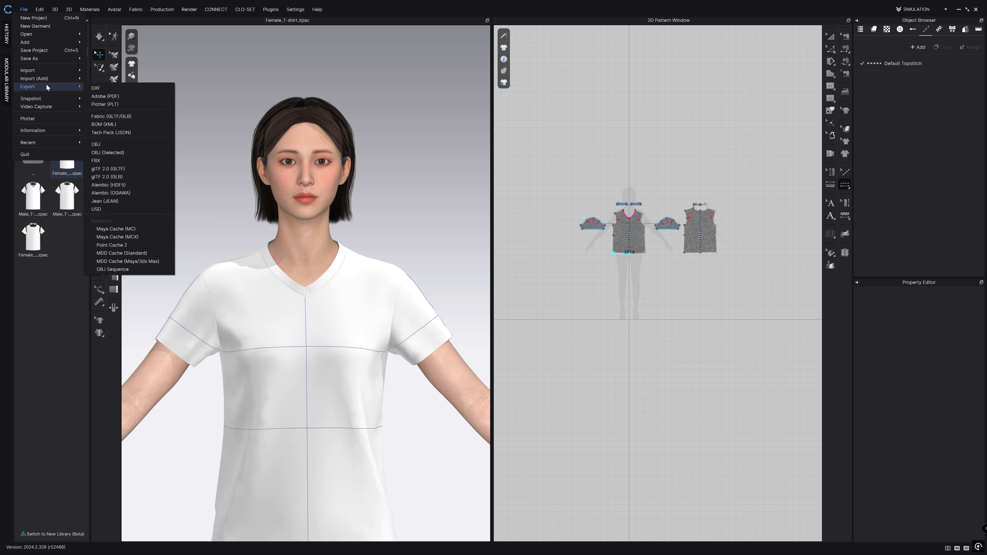
click(101, 145)
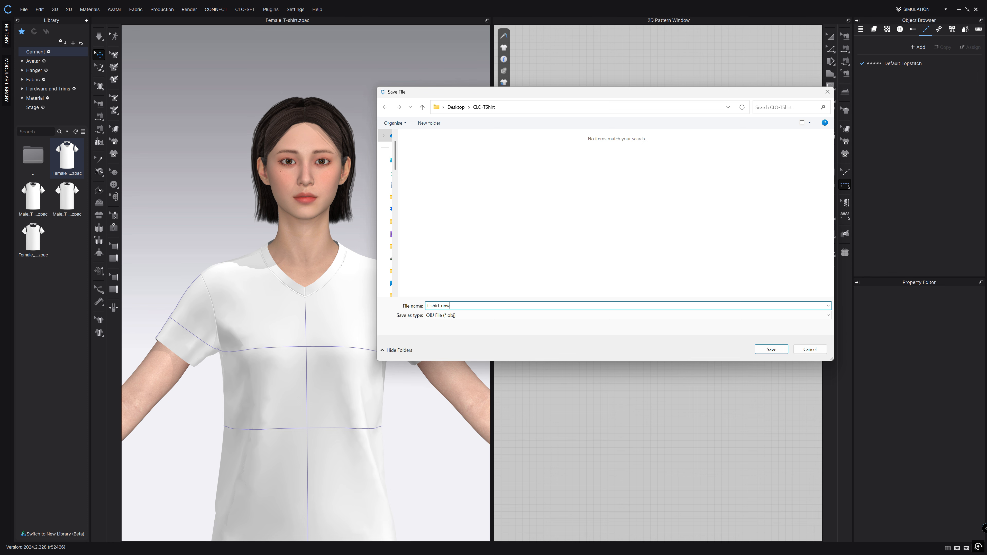
key(Return)
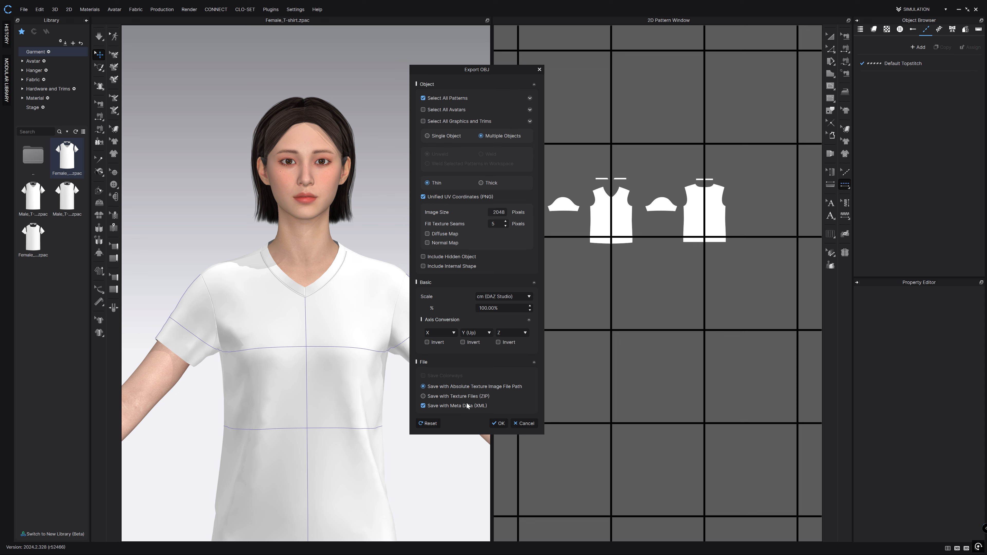
click(500, 424)
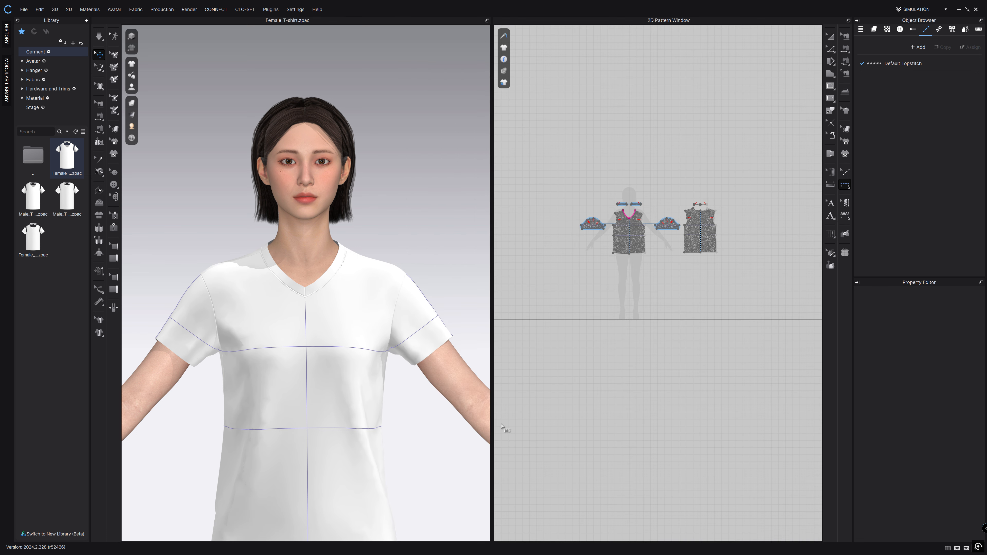
Export all patterns as t-shirt_welded.obj in CLO-TShirt, as a thin, welded single object with 2048-pixel unified UV coordinates, scaled in cm (DAZ Studio).
click(24, 9)
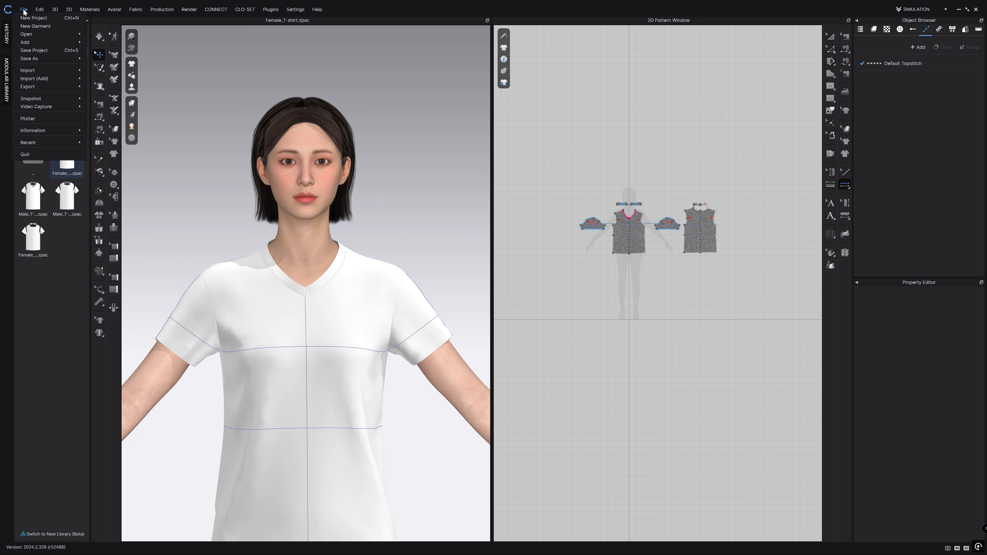
mouse_move(70, 86)
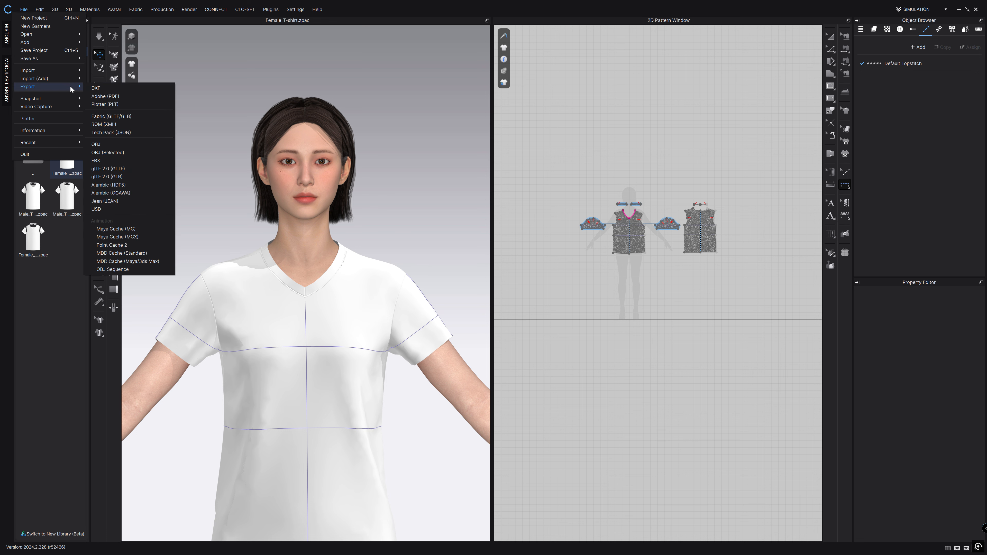
click(112, 144)
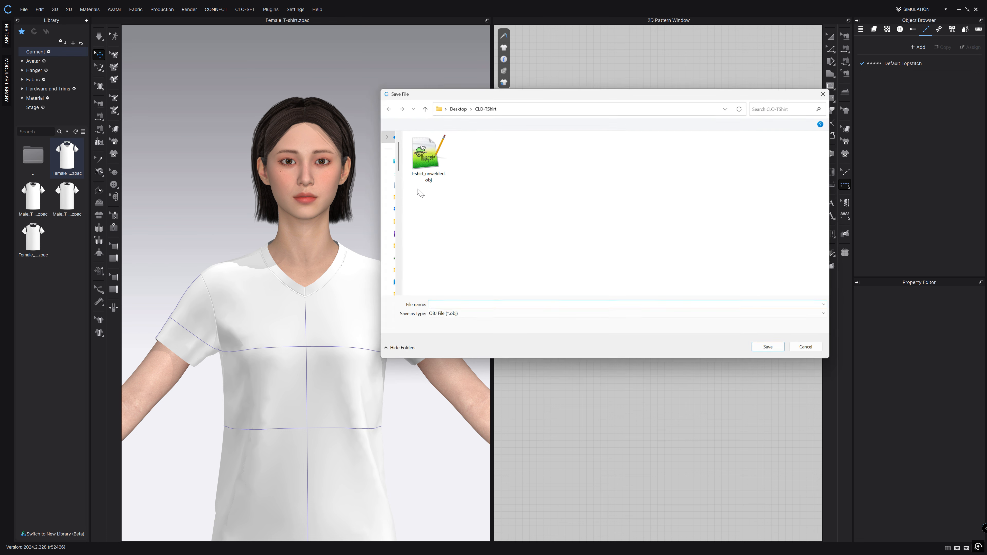
click(425, 165)
click(447, 306)
click(447, 306)
key(BackSpace)
key(BackSpace)
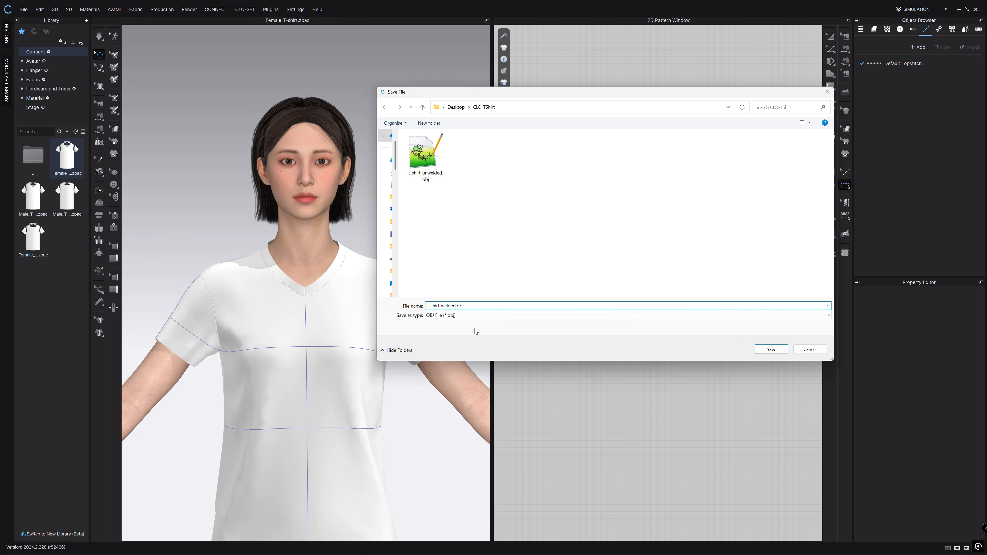
click(772, 349)
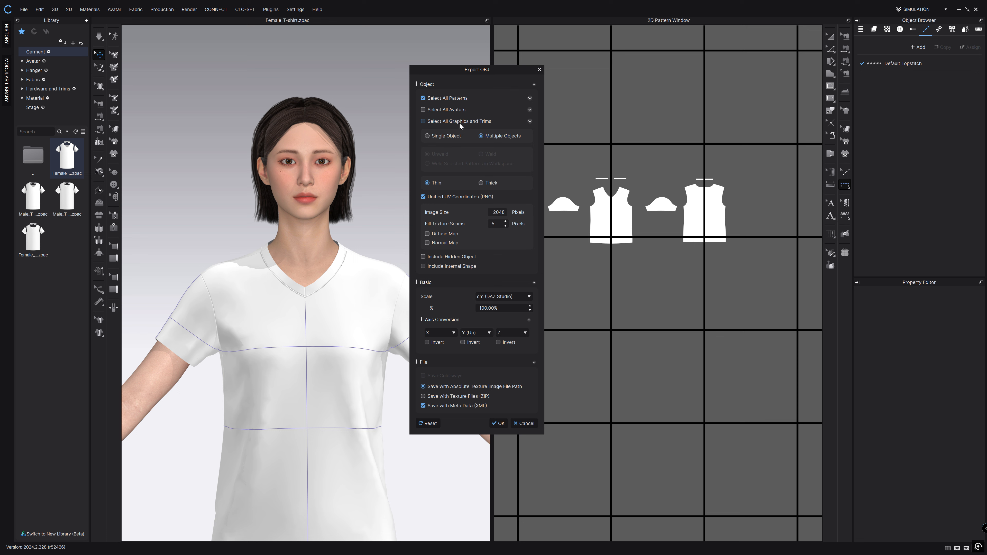
click(444, 137)
click(499, 424)
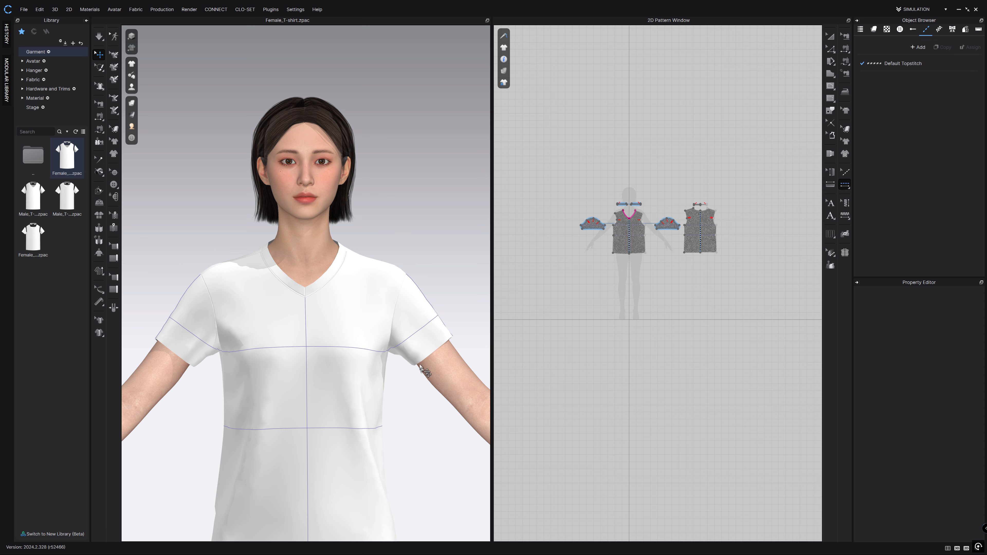
Export only the avatar as avatar.obj in CLO-TShirt, as thin multiple objects without unified UV coordinates, scaled in cm (DAZ Studio).
click(24, 10)
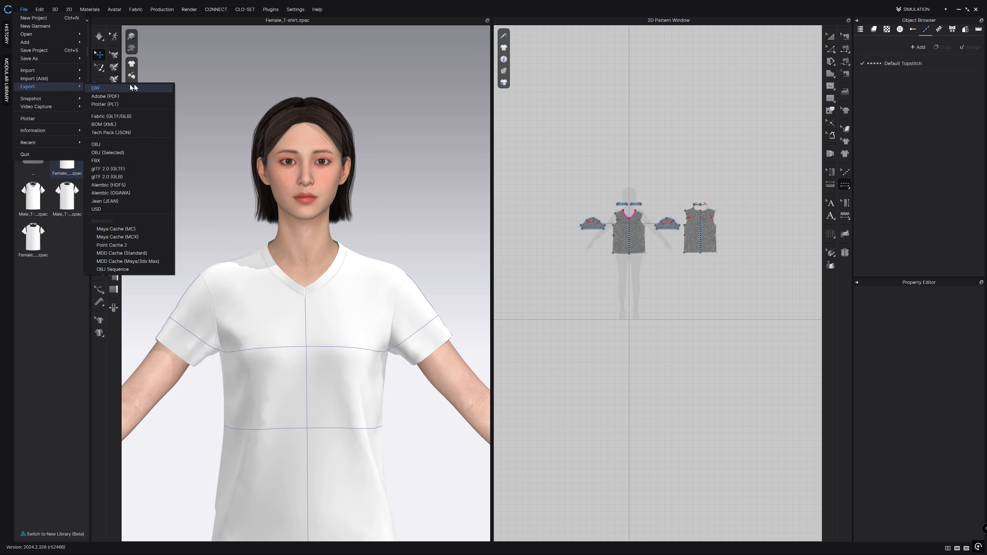
click(255, 149)
click(469, 171)
click(451, 307)
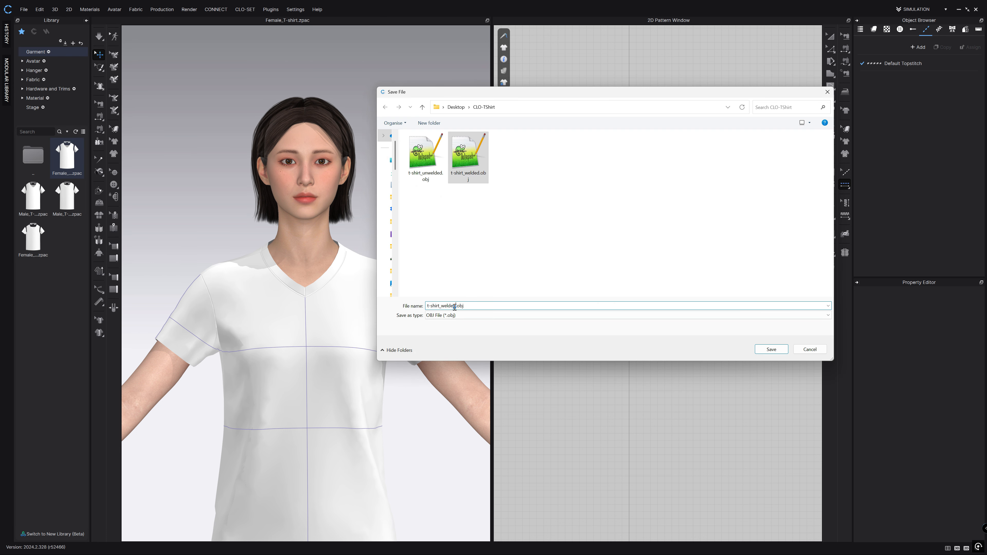
text(avatar)
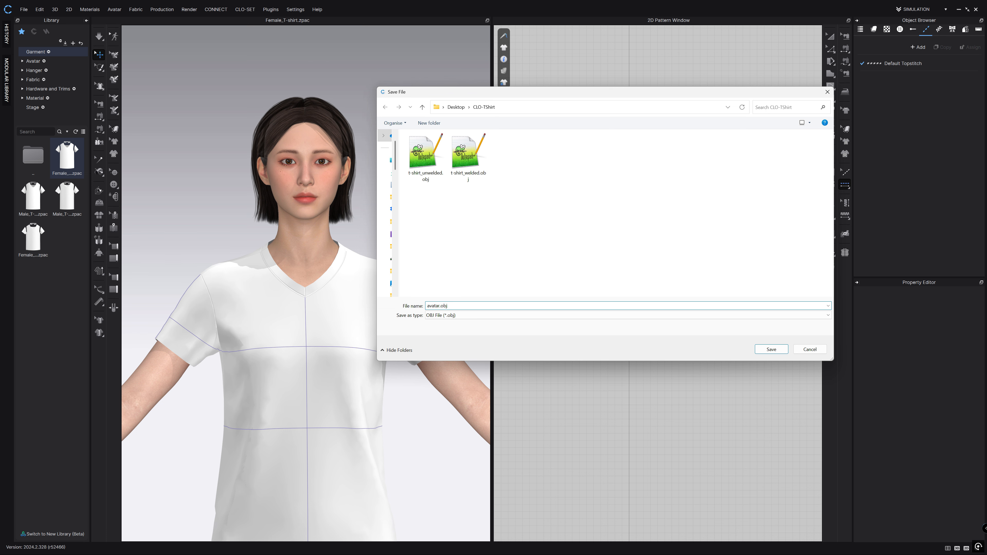
key(Return)
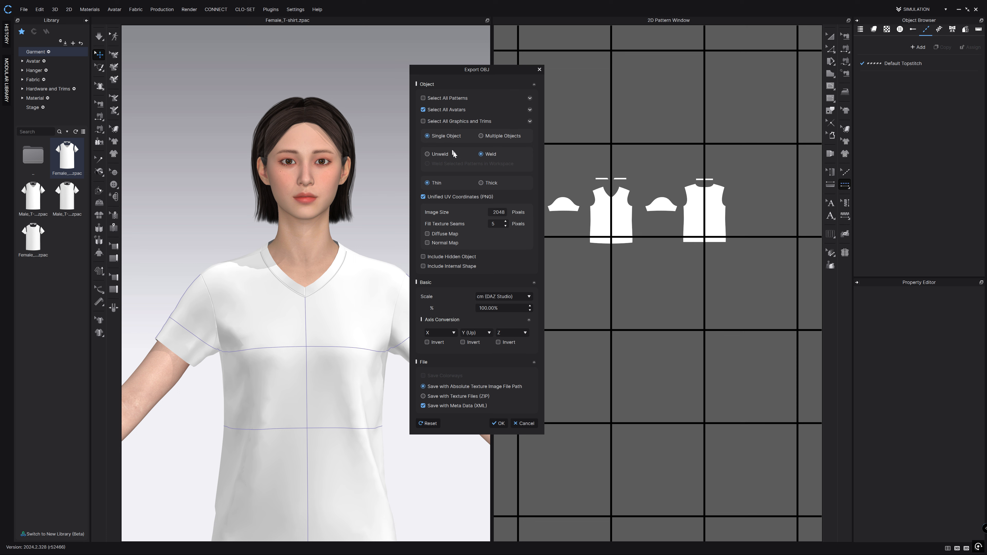
click(496, 136)
click(423, 197)
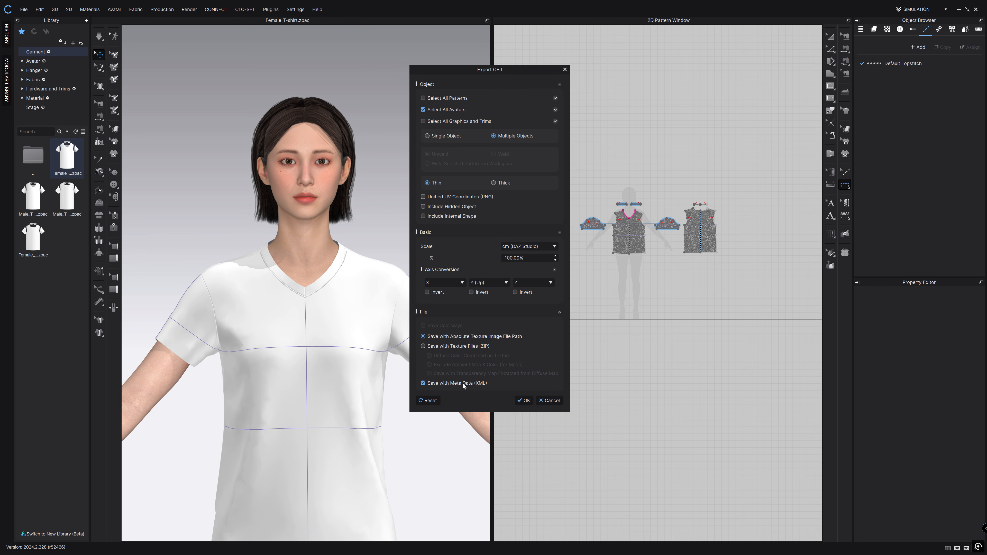
click(528, 400)
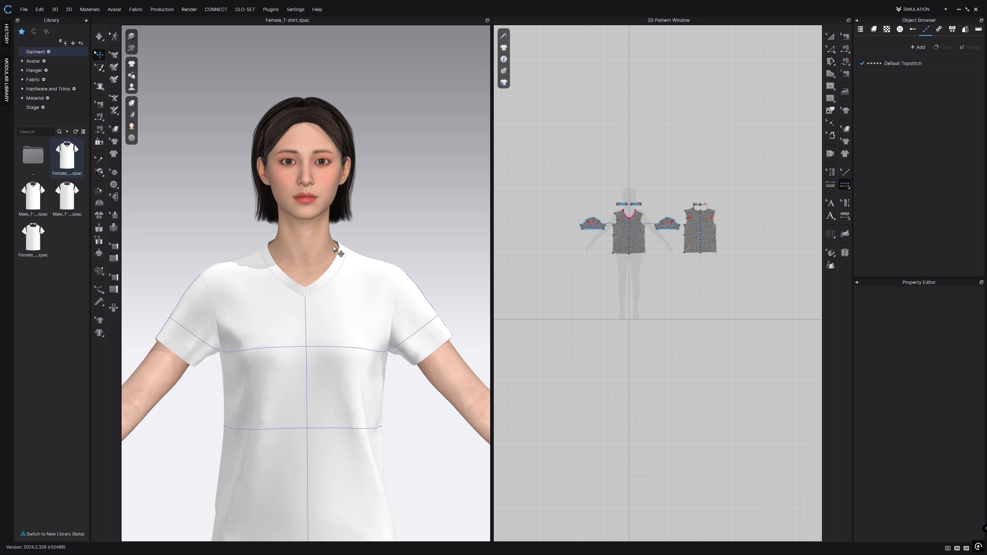
Select all T-shirt patterns and reset them to their flat 2D arrangement in 3D, checking the layout from the back and front.
scroll(340, 249, down, 1)
scroll(339, 248, down, 6)
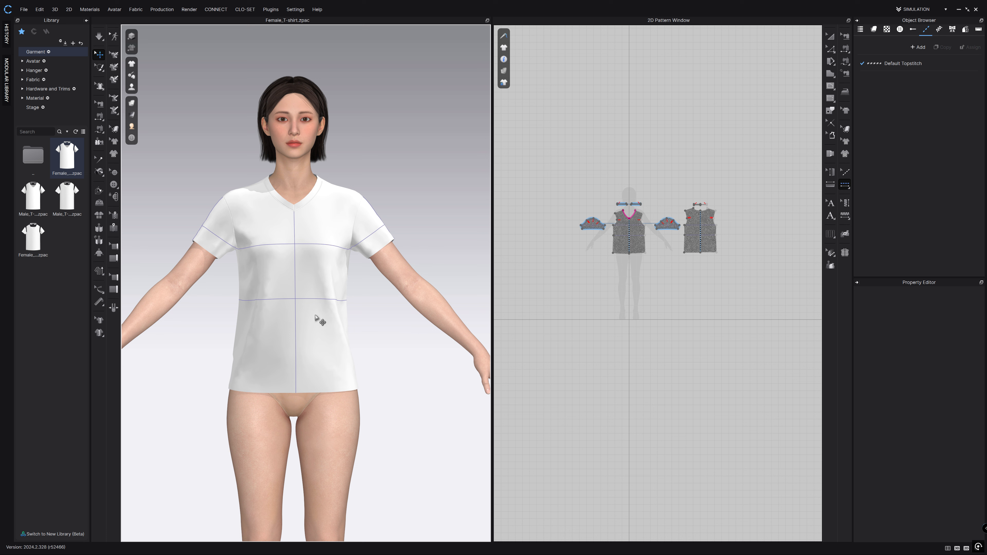
scroll(363, 307, down, 5)
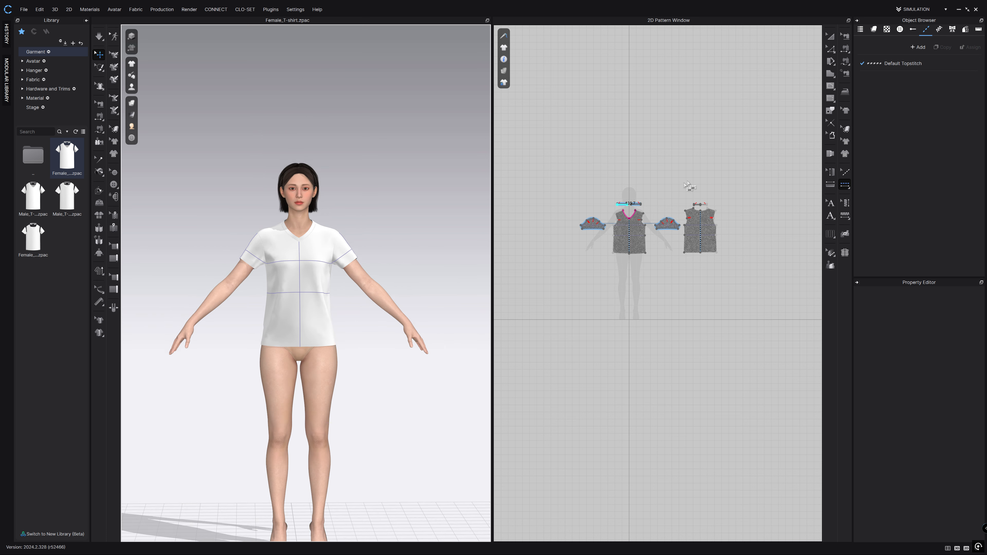
click(831, 37)
drag(770, 142, 505, 326)
right_click(303, 302)
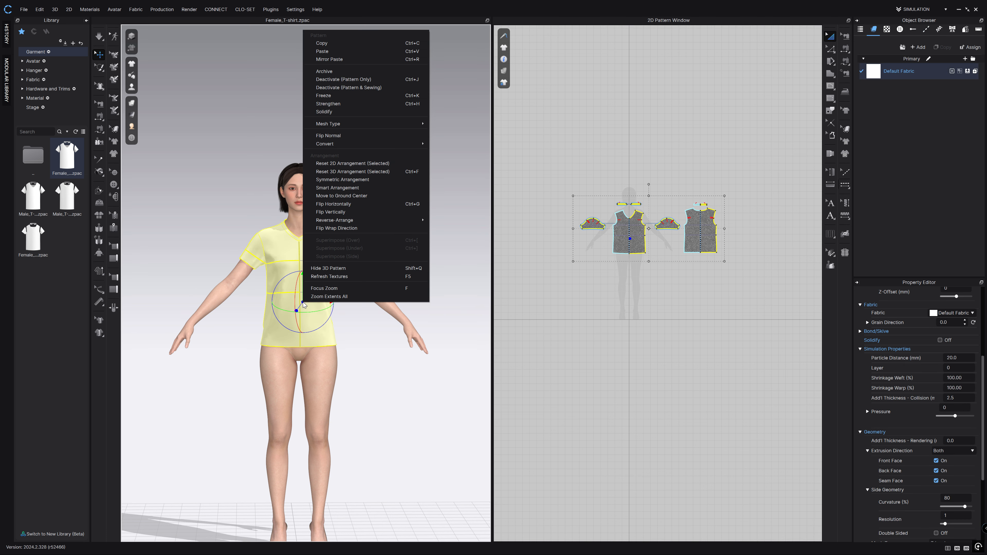
right_click(281, 267)
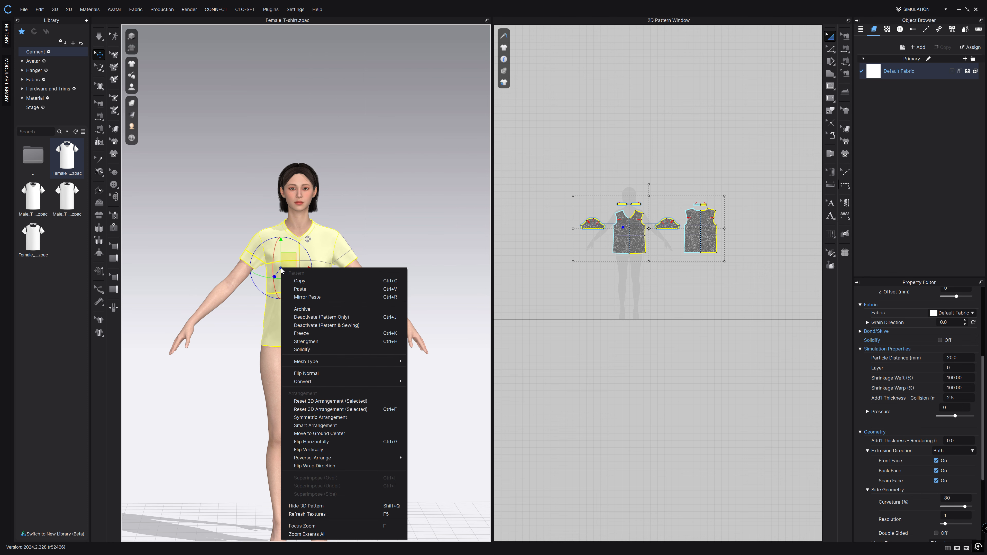
click(320, 405)
scroll(351, 202, down, 4)
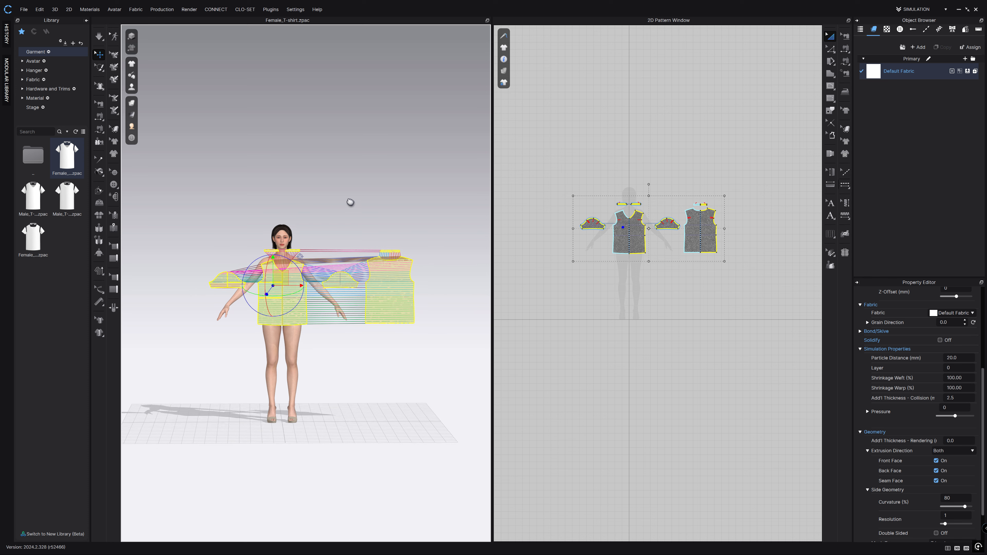
click(345, 215)
scroll(319, 273, up, 3)
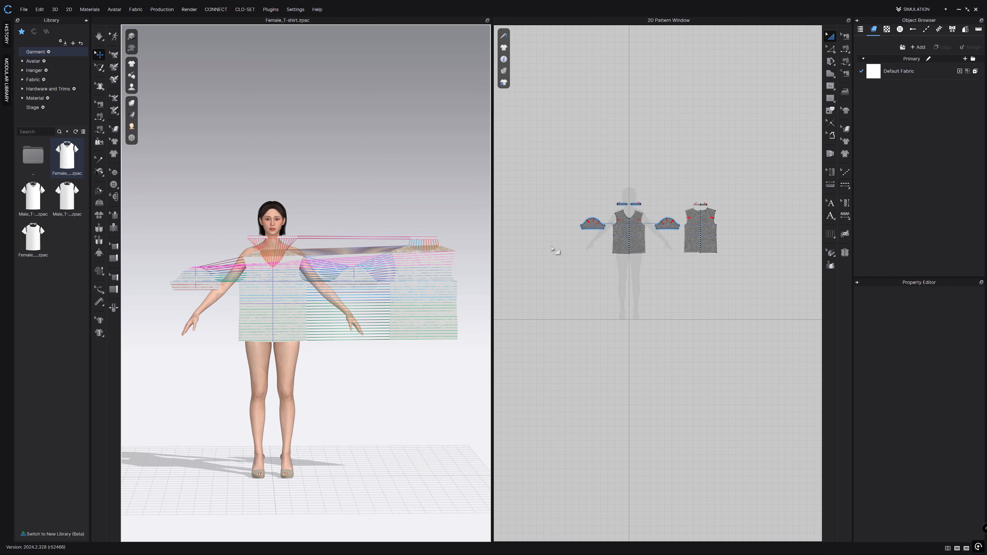
key(8)
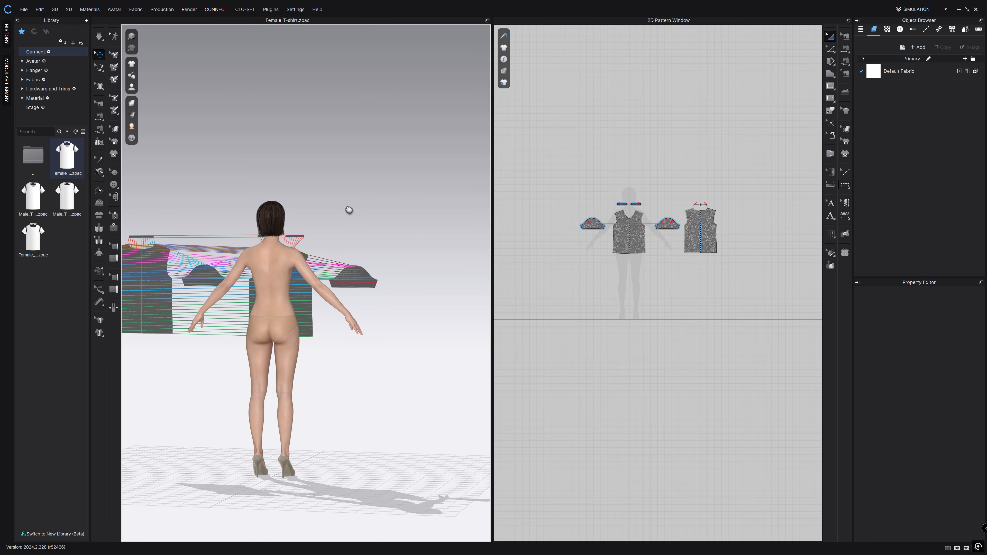
key(2)
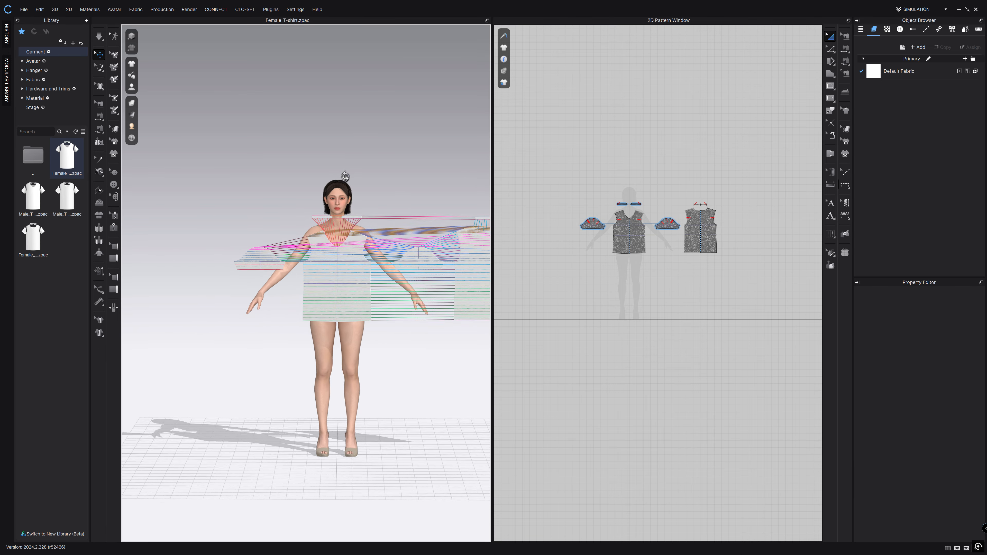
Preview the flat patterns in the Thick Monochrome Surface rendering style and restore the Monochrome Surface style.
mouse_move(134, 103)
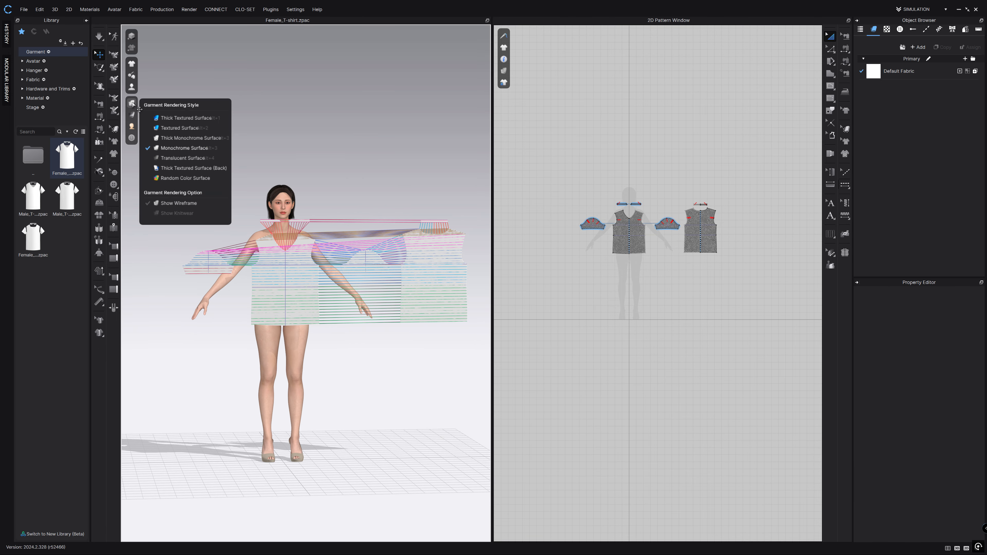
click(193, 136)
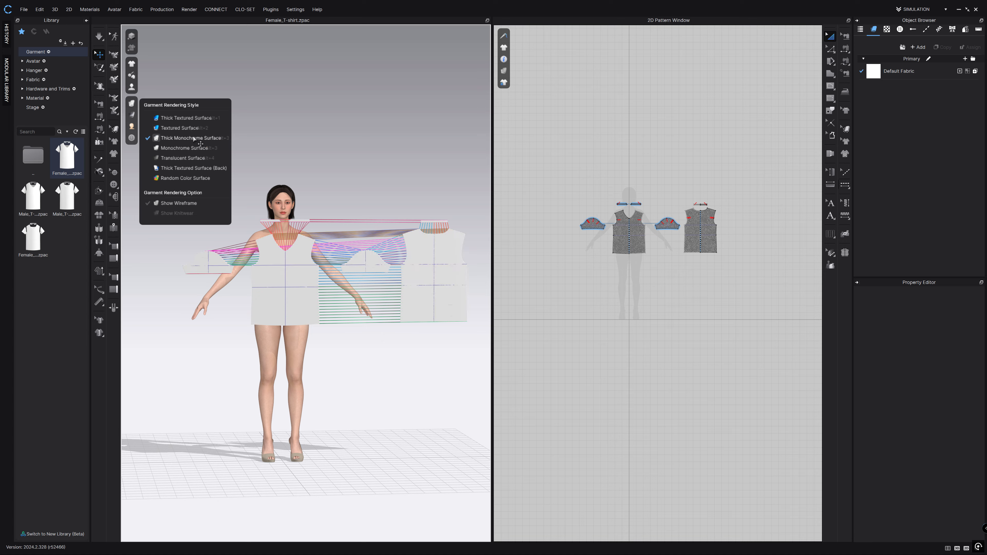
right_click(370, 123)
mouse_move(190, 166)
right_down()
mouse_move(306, 162)
mouse_move(200, 166)
right_up()
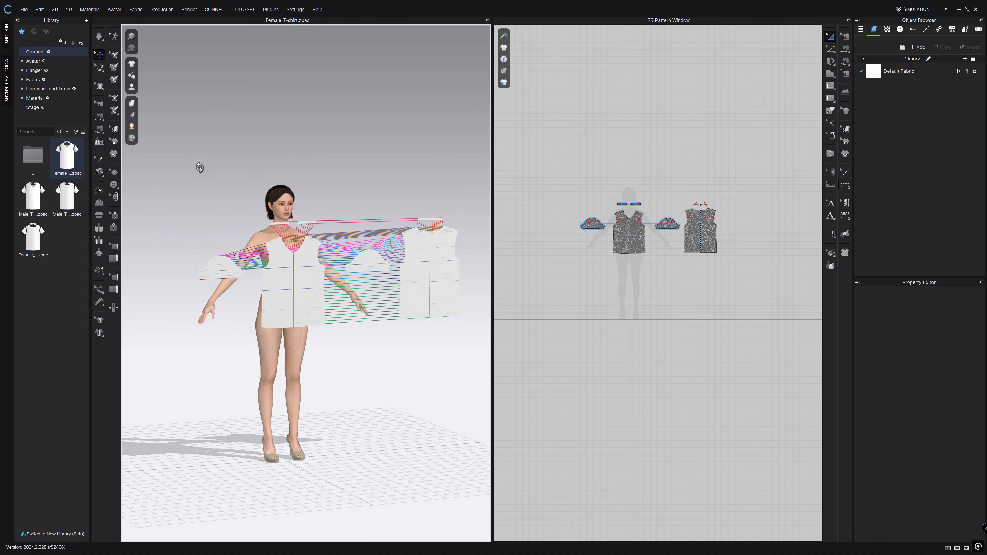
mouse_move(134, 104)
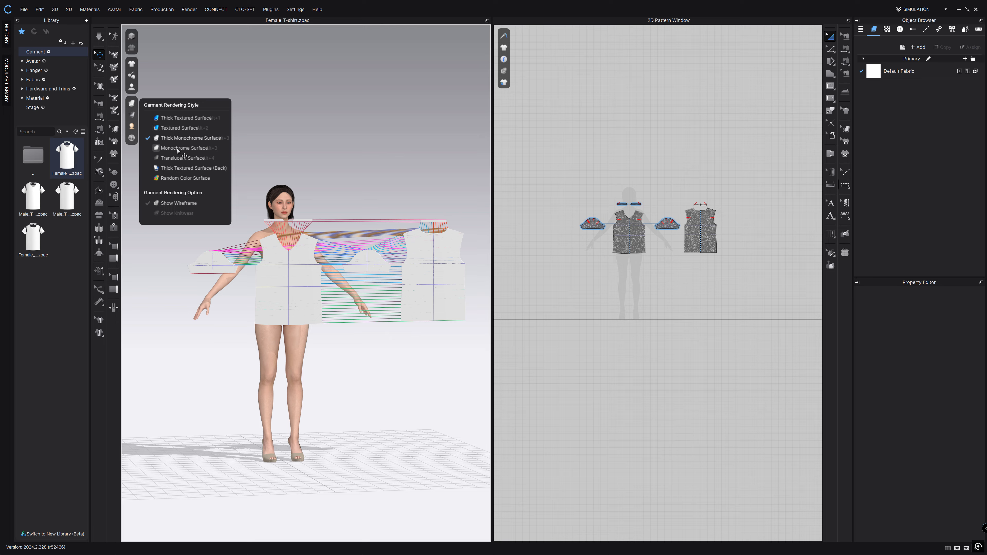
mouse_move(282, 172)
right_down()
mouse_move(361, 159)
mouse_move(268, 164)
right_up()
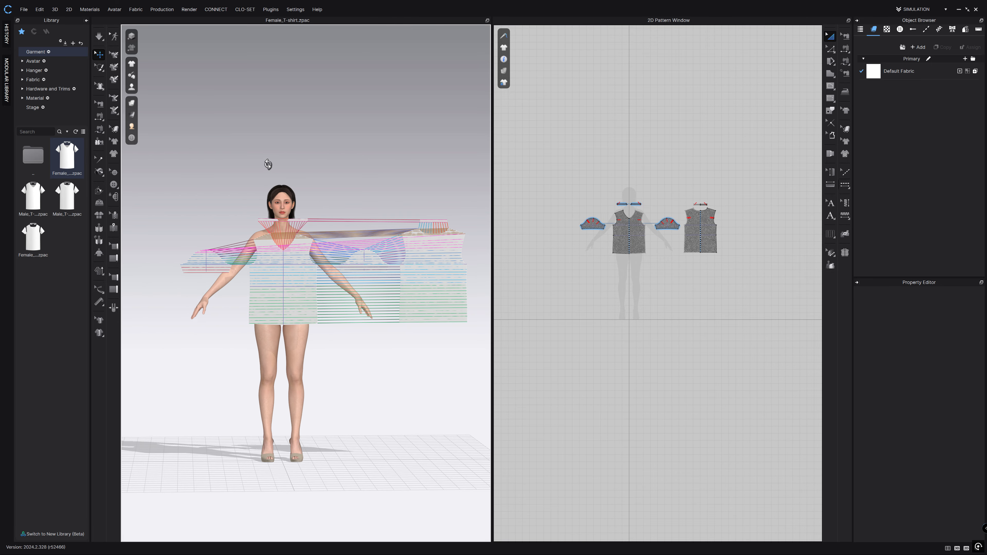
Flip the front body pattern horizontally in the 3D view so its back face points forward.
scroll(235, 269, up, 3)
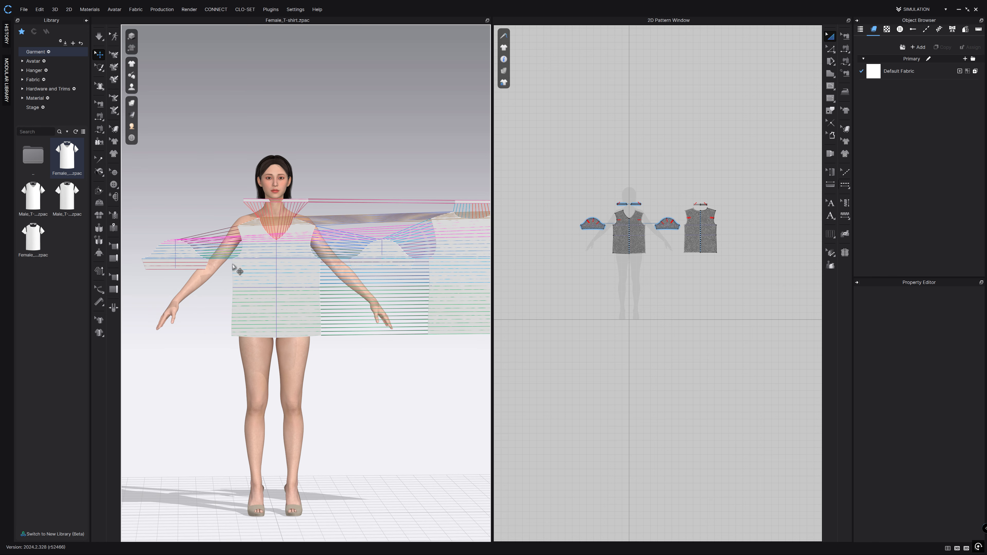
click(276, 276)
right_click(275, 274)
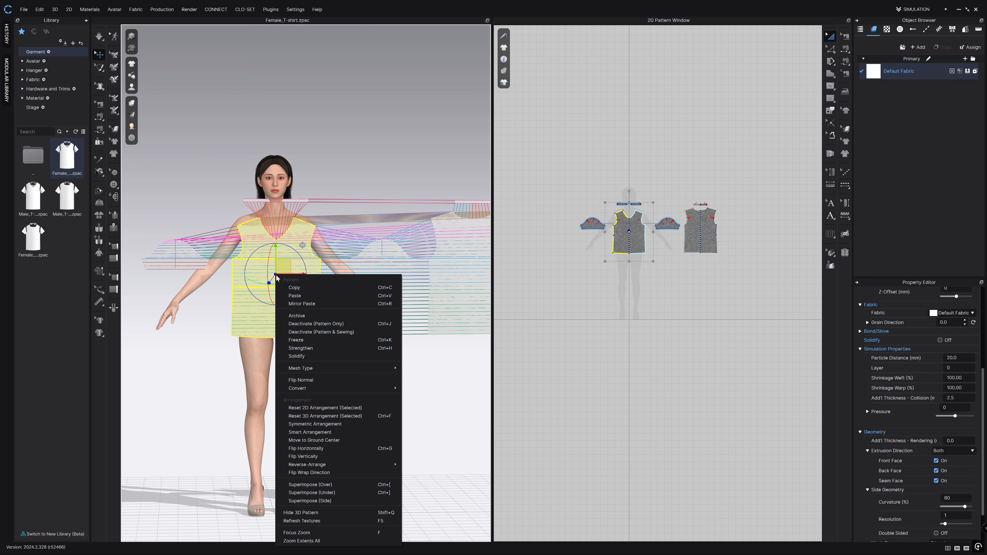
click(314, 457)
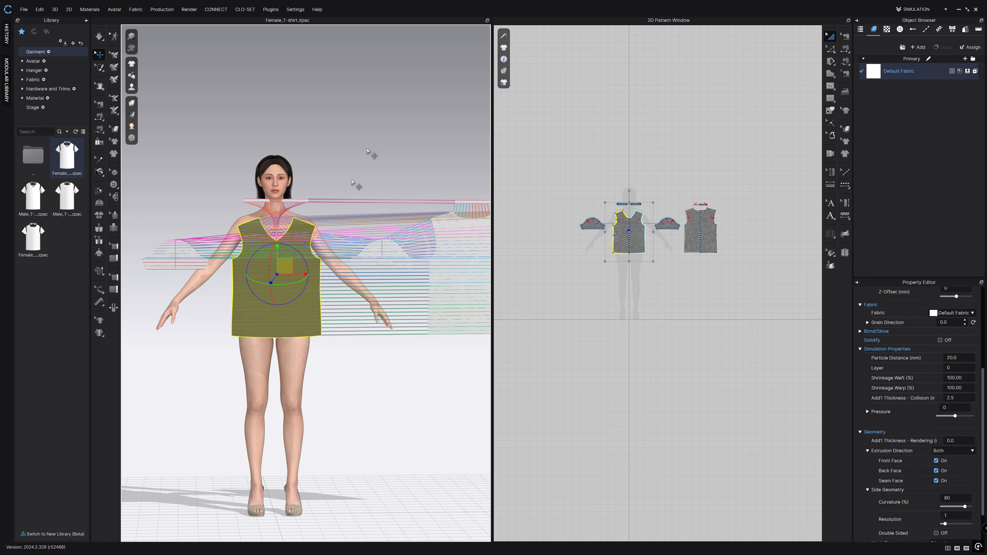
click(384, 160)
middle_drag(385, 160, 354, 141)
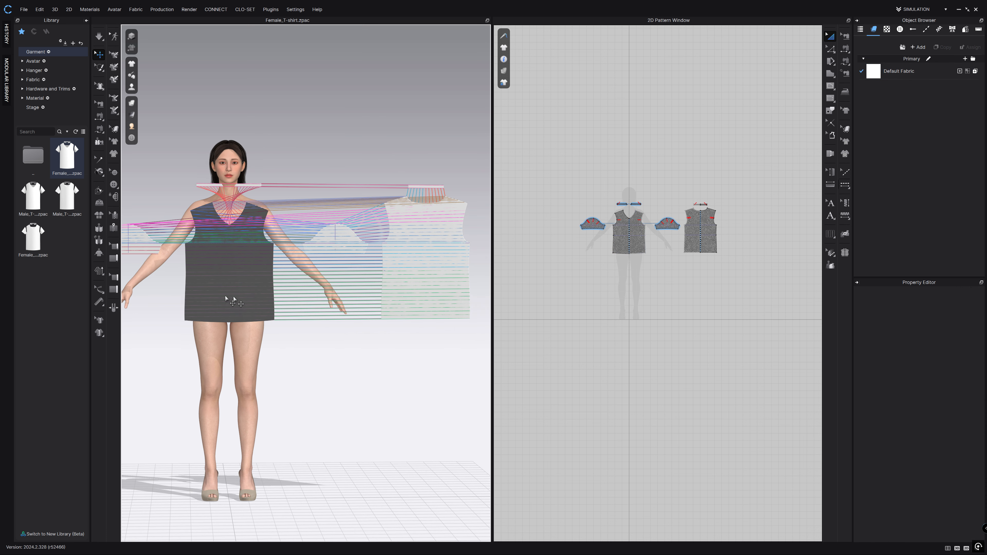
middle_drag(273, 350, 306, 354)
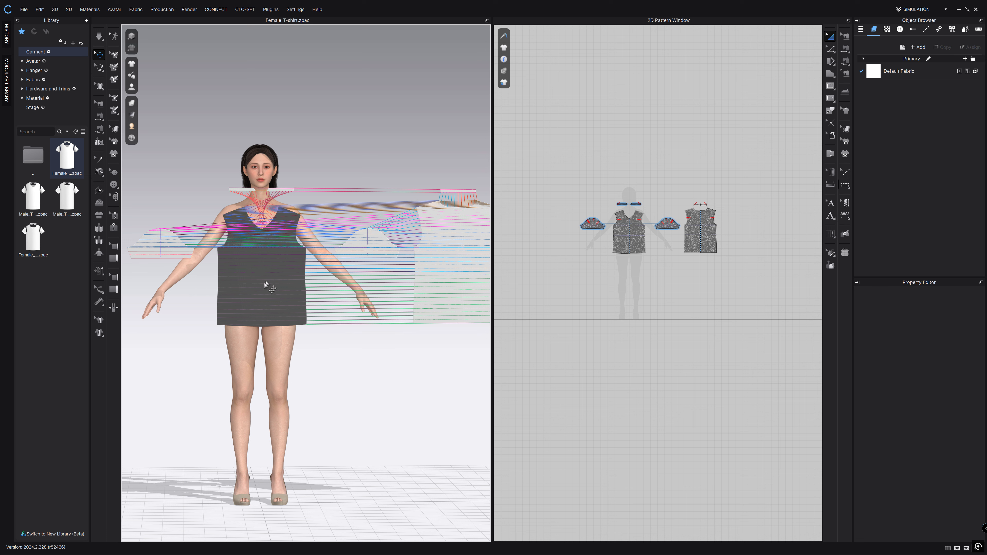
scroll(271, 288, down, 2)
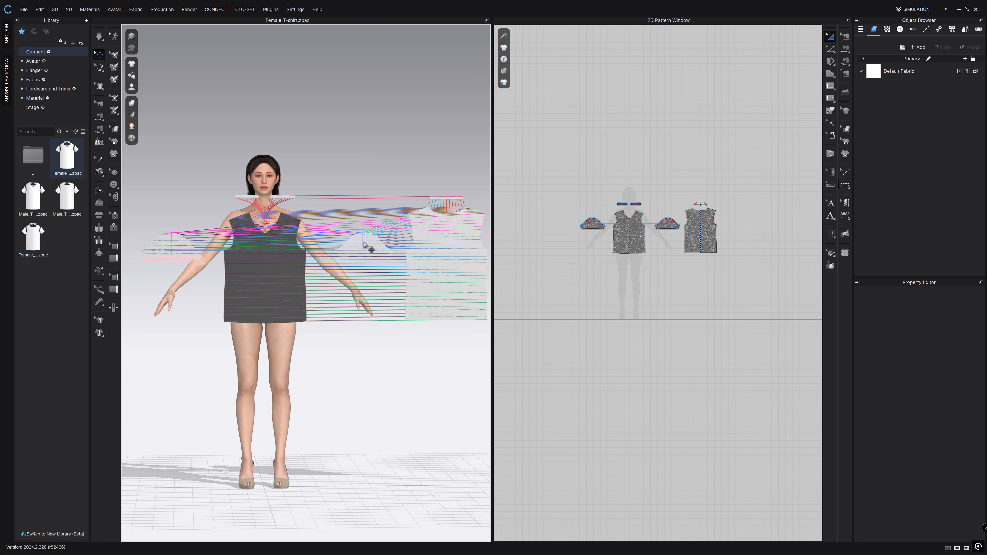
Flip the front body pattern horizontally once more to restore its original facing direction.
right_click(264, 271)
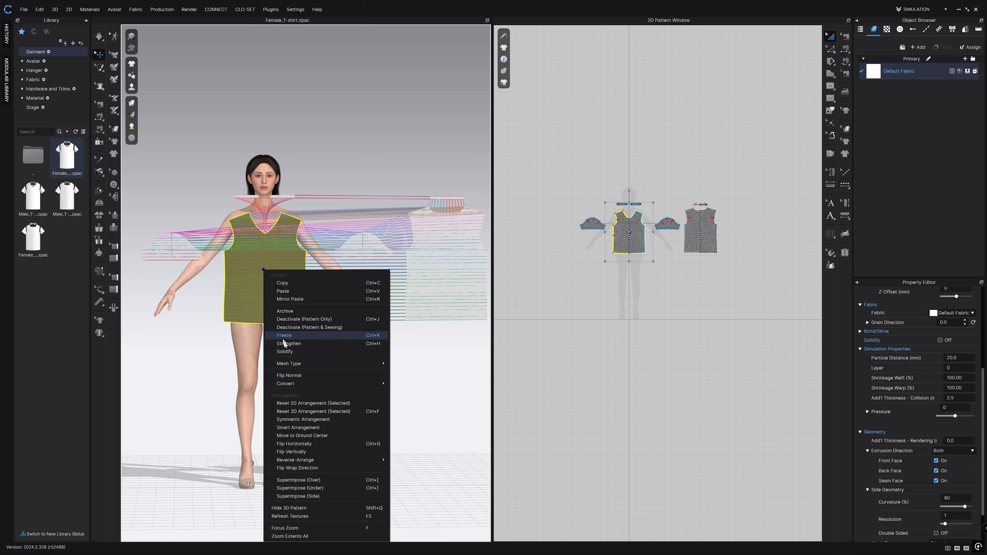
click(298, 443)
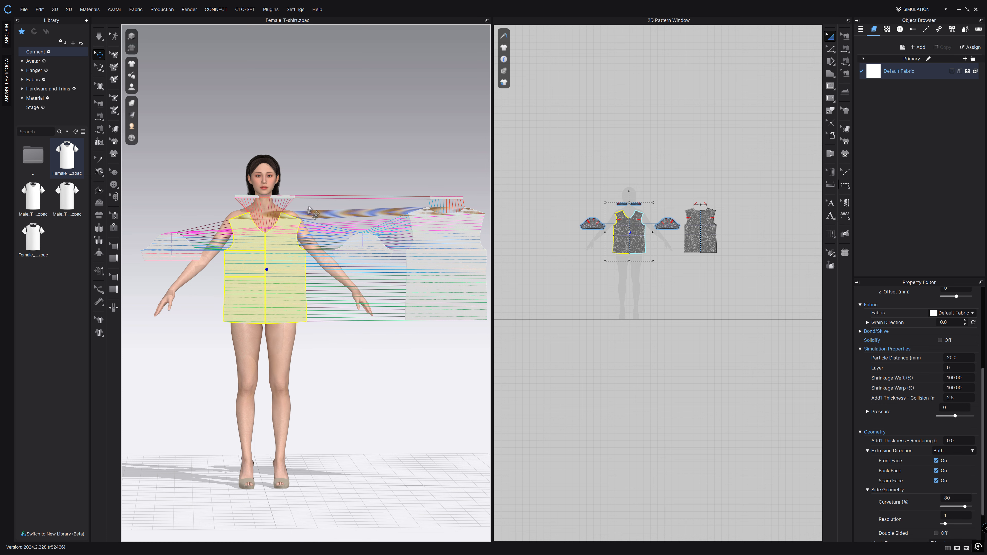
click(341, 171)
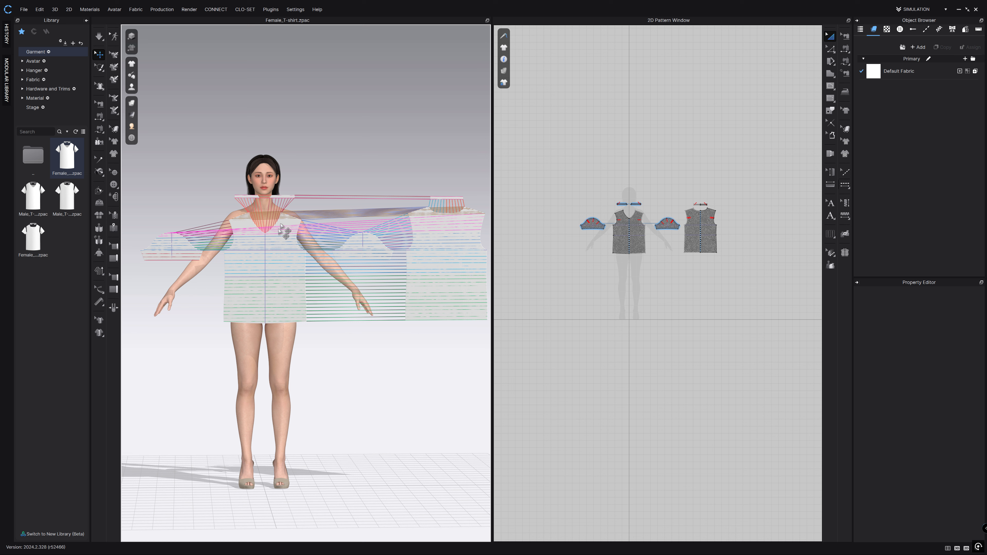
middle_drag(381, 349, 363, 348)
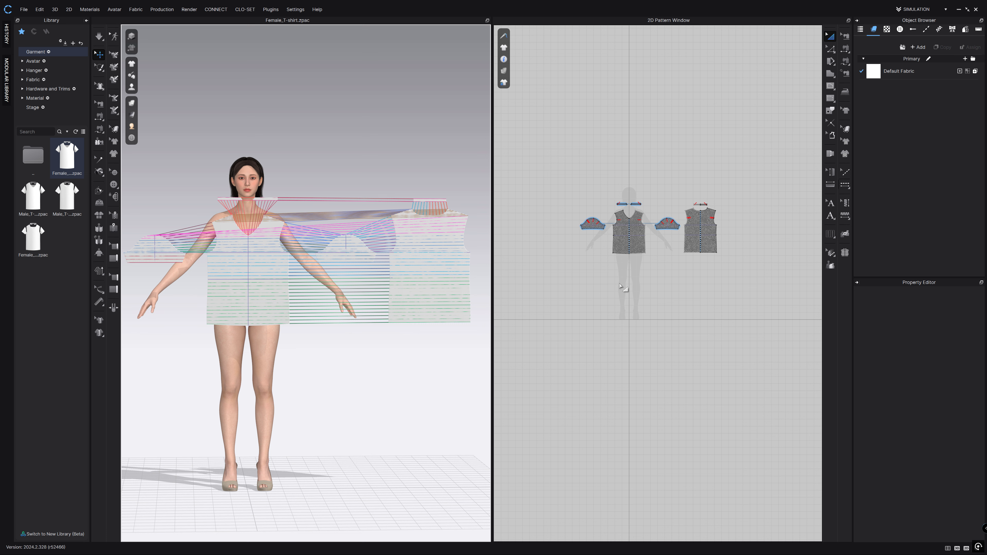
Select all T-shirt patterns in the 2D pattern window, set their particle distance to 10 mm, and deselect them.
scroll(661, 264, down, 2)
scroll(658, 216, up, 4)
scroll(658, 186, up, 2)
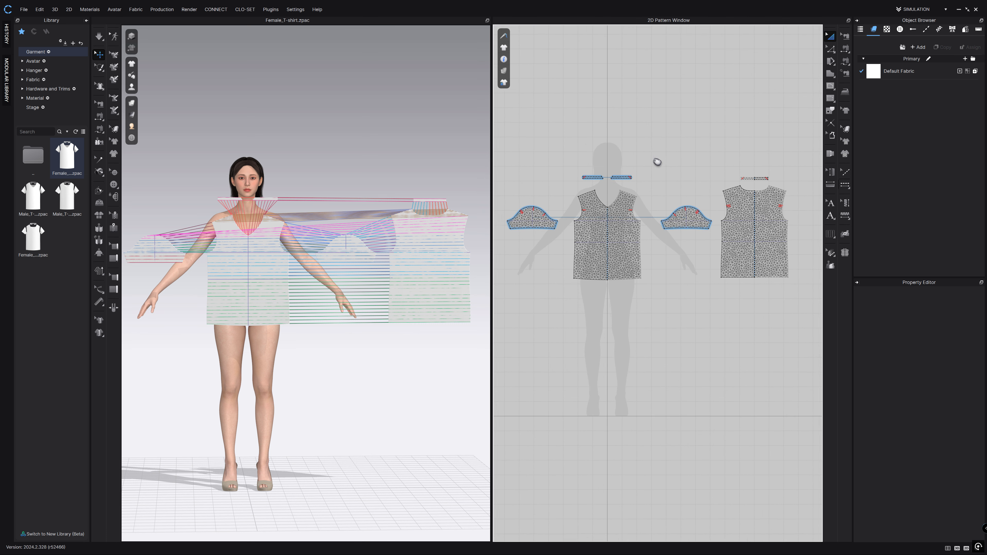
drag(567, 334, 498, 338)
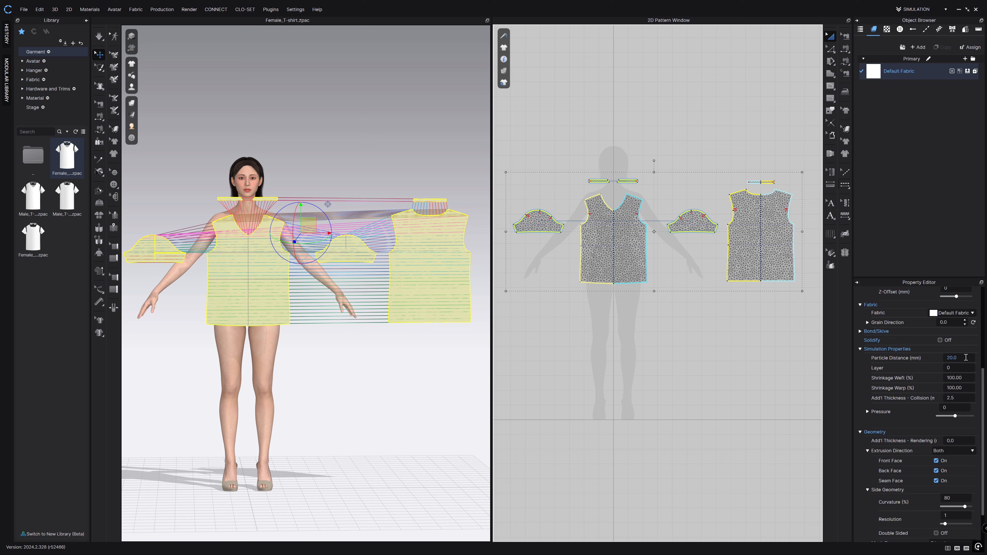
drag(971, 359, 923, 358)
text(10)
key(Return)
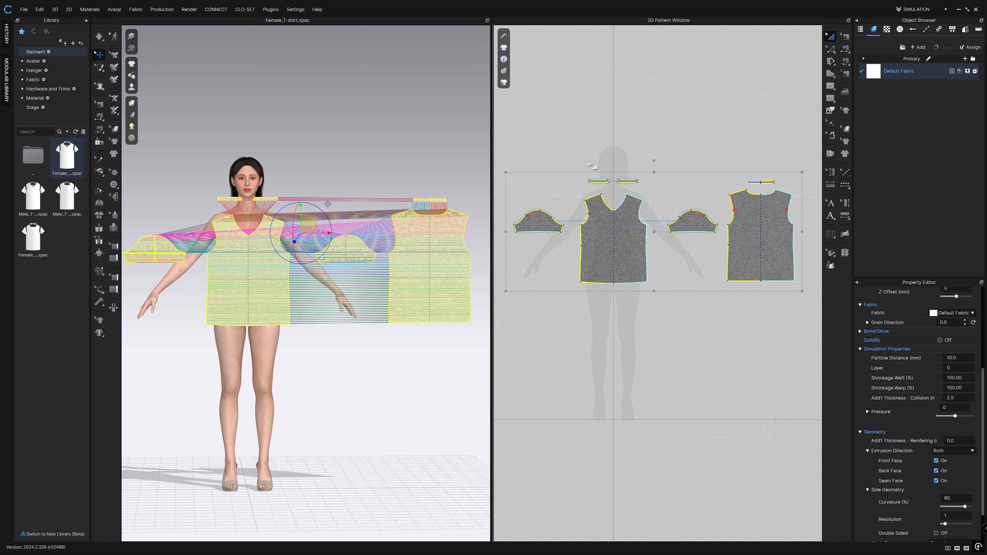
click(598, 154)
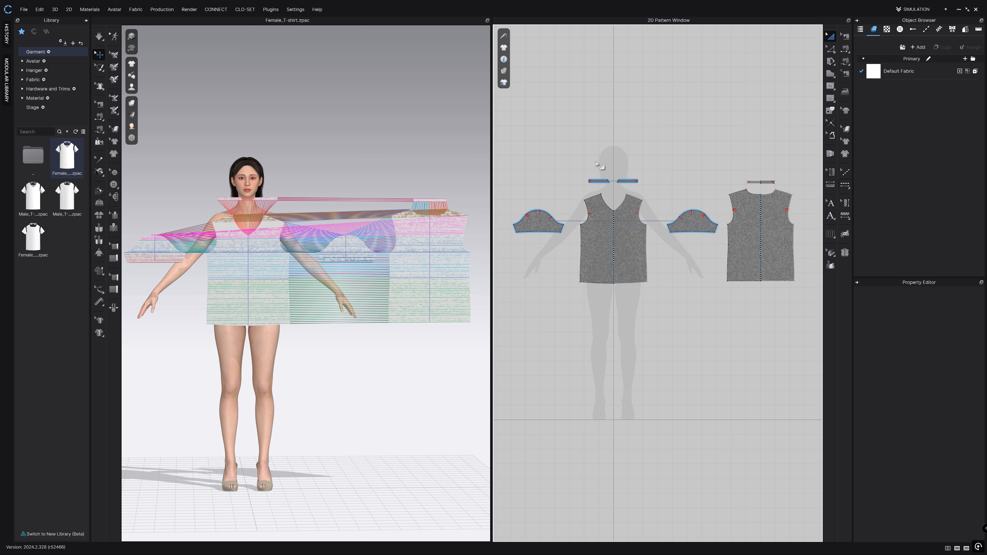
Start an FBX export of the flat garment and save it as render.fbx in the CLO-TShirt folder.
click(20, 11)
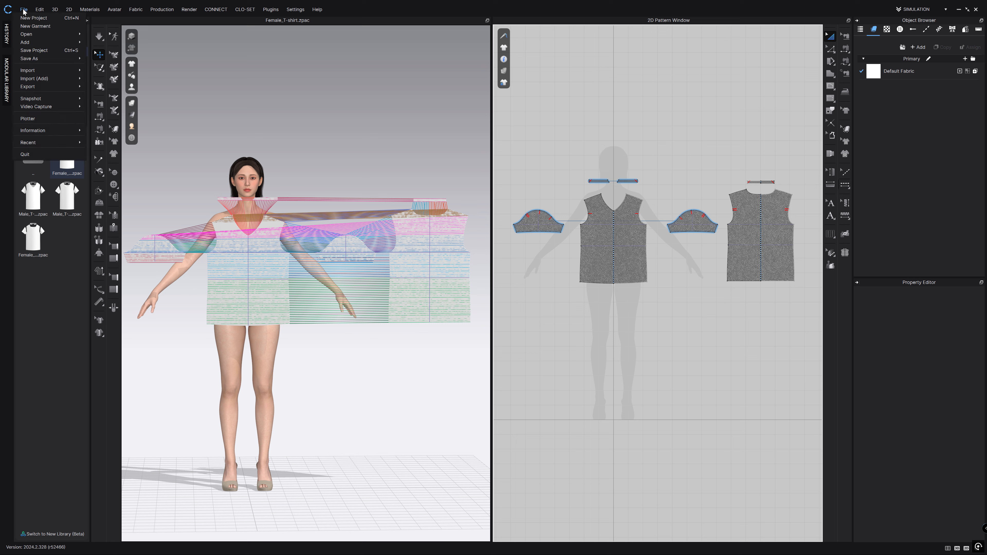
mouse_move(57, 88)
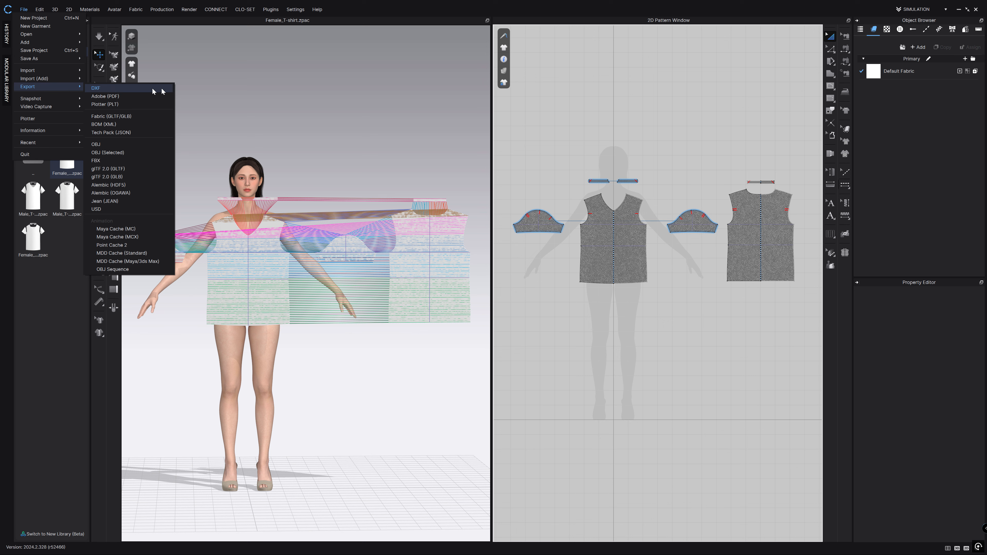
click(109, 160)
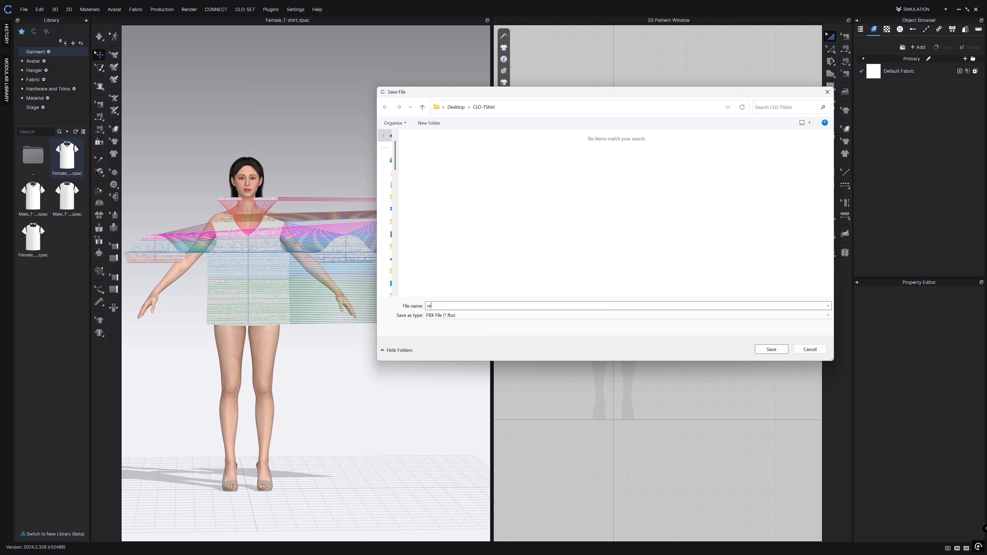
text(nder.fbx)
key(Return)
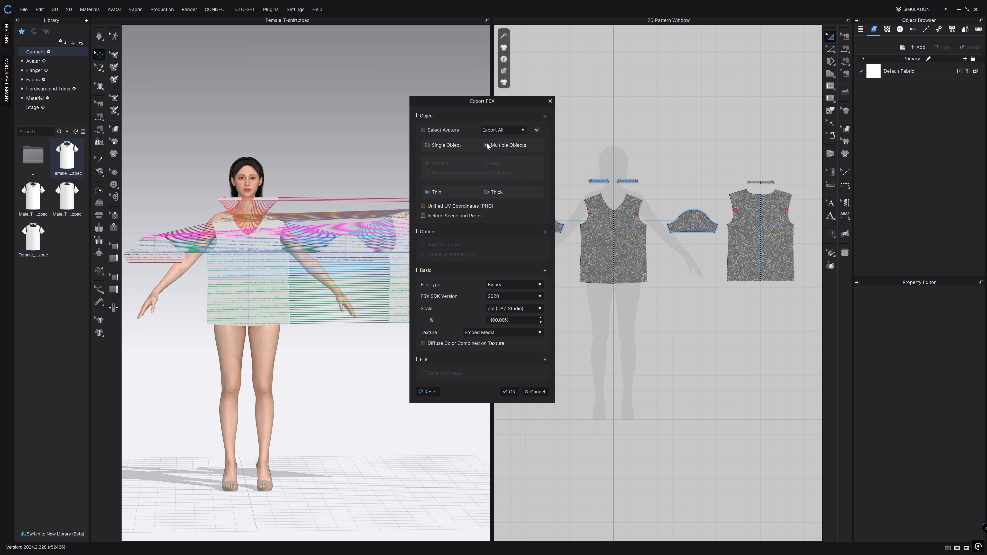
Export the FBX as multiple thick objects with Diffuse Color Combined on Texture enabled, comparing the thin and thick options first.
click(496, 192)
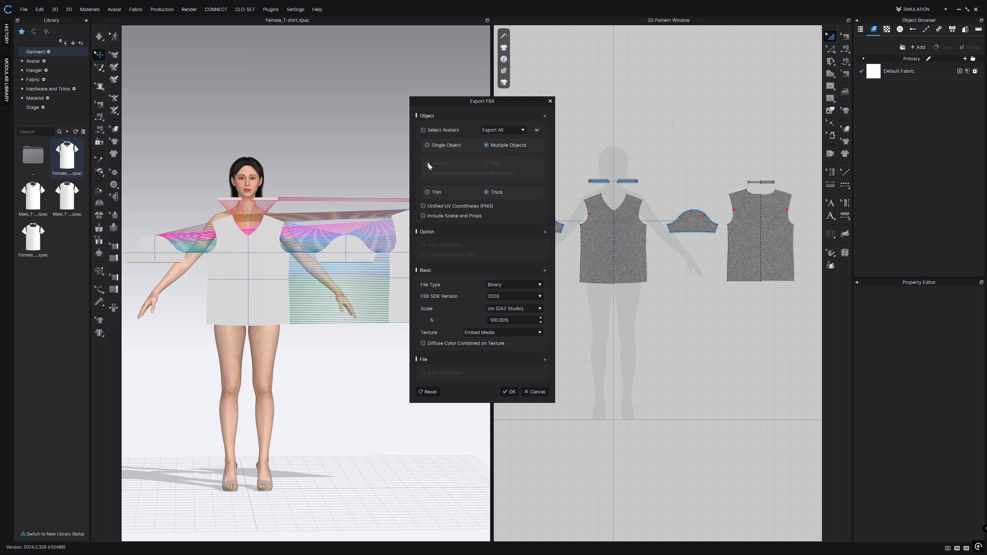
click(432, 192)
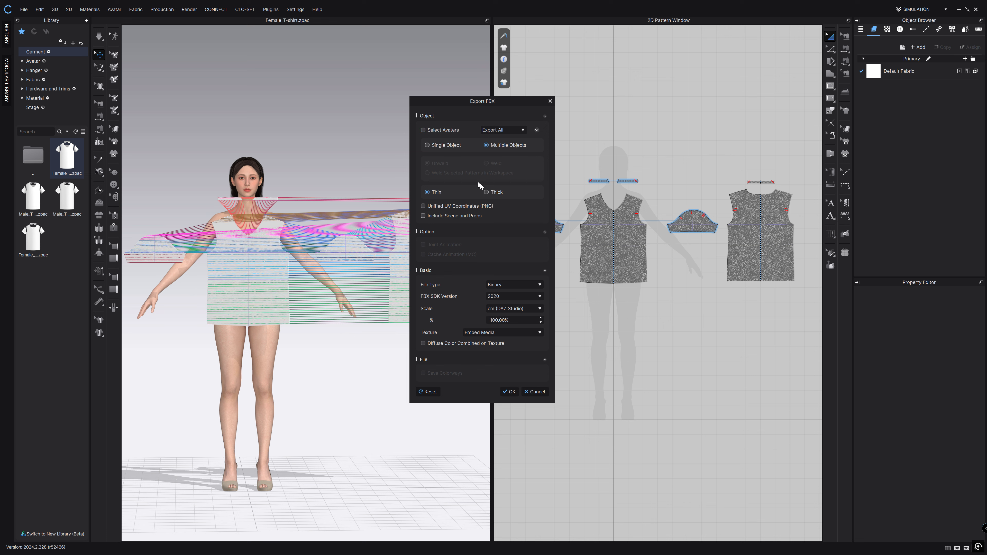
click(489, 191)
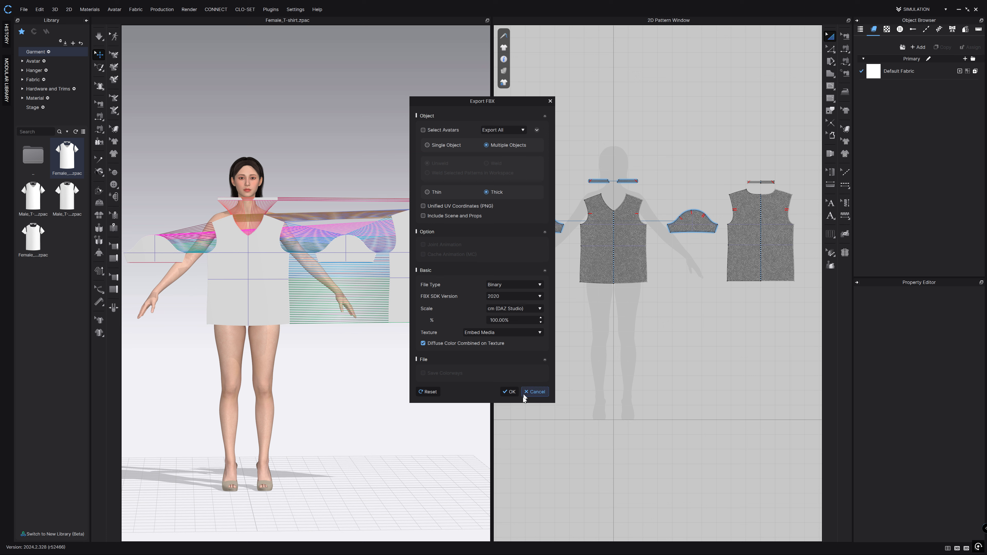
click(508, 392)
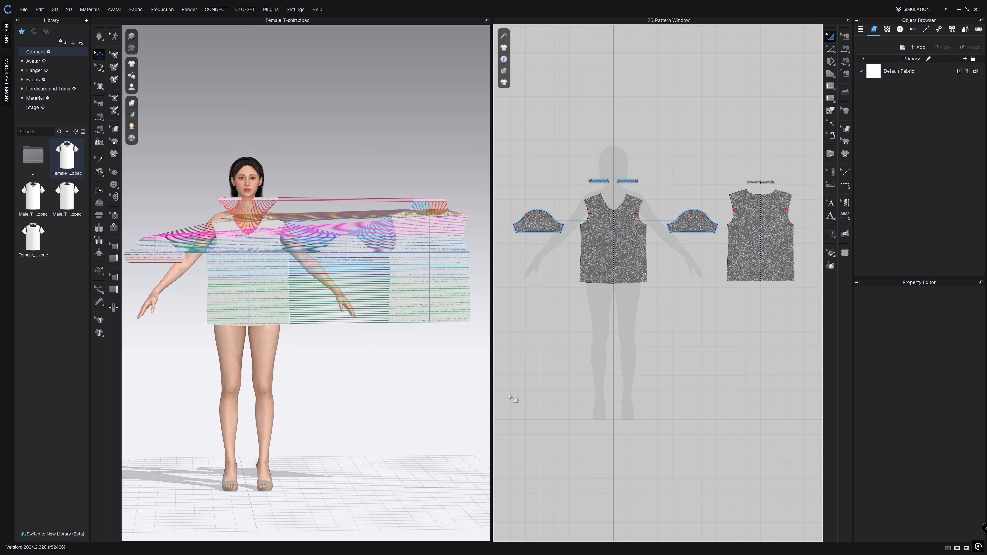